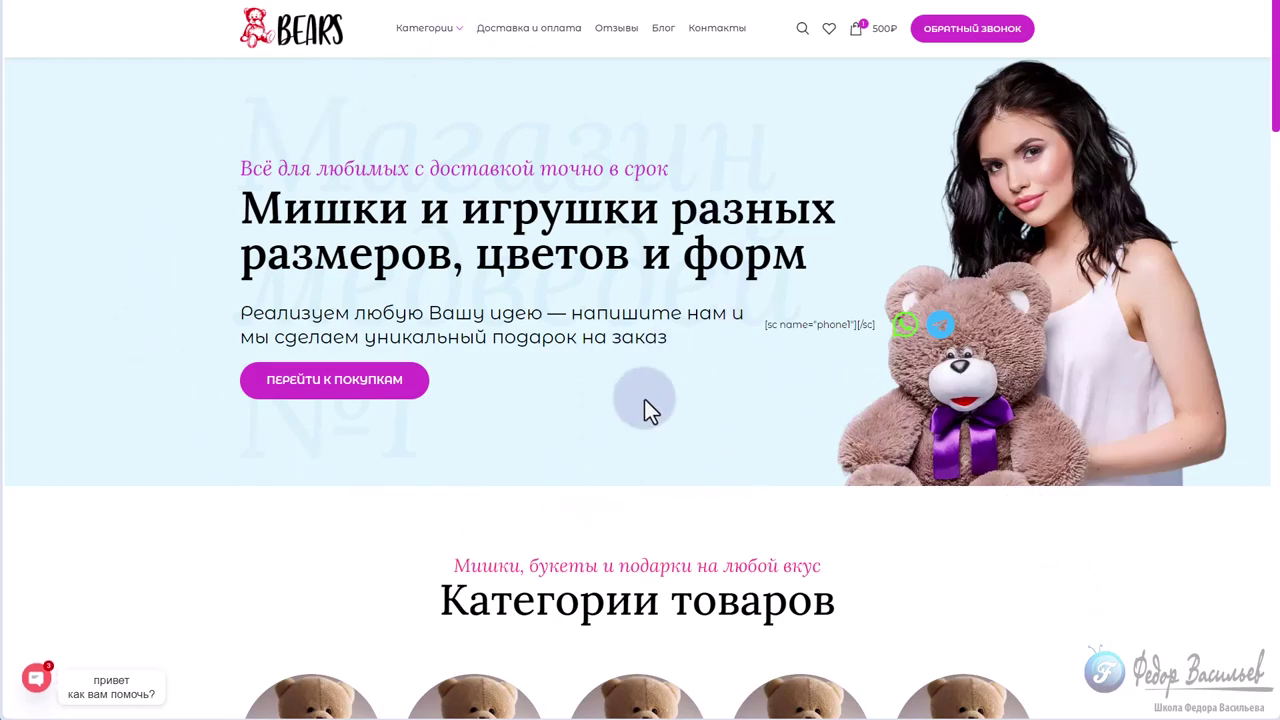
Open the checkout page for the cart's order and look over the file upload field, recipient details and delivery options.
click(880, 34)
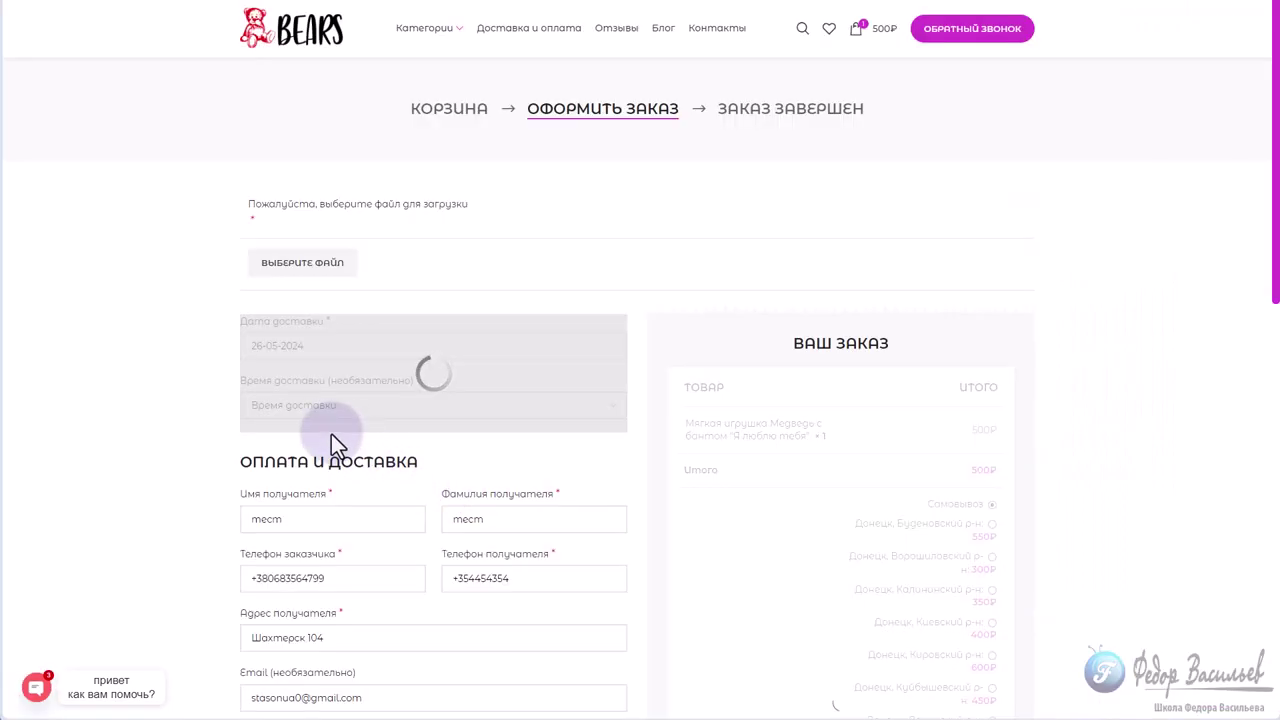
scroll(312, 410, down, 4)
scroll(313, 400, down, 2)
scroll(313, 400, up, 6)
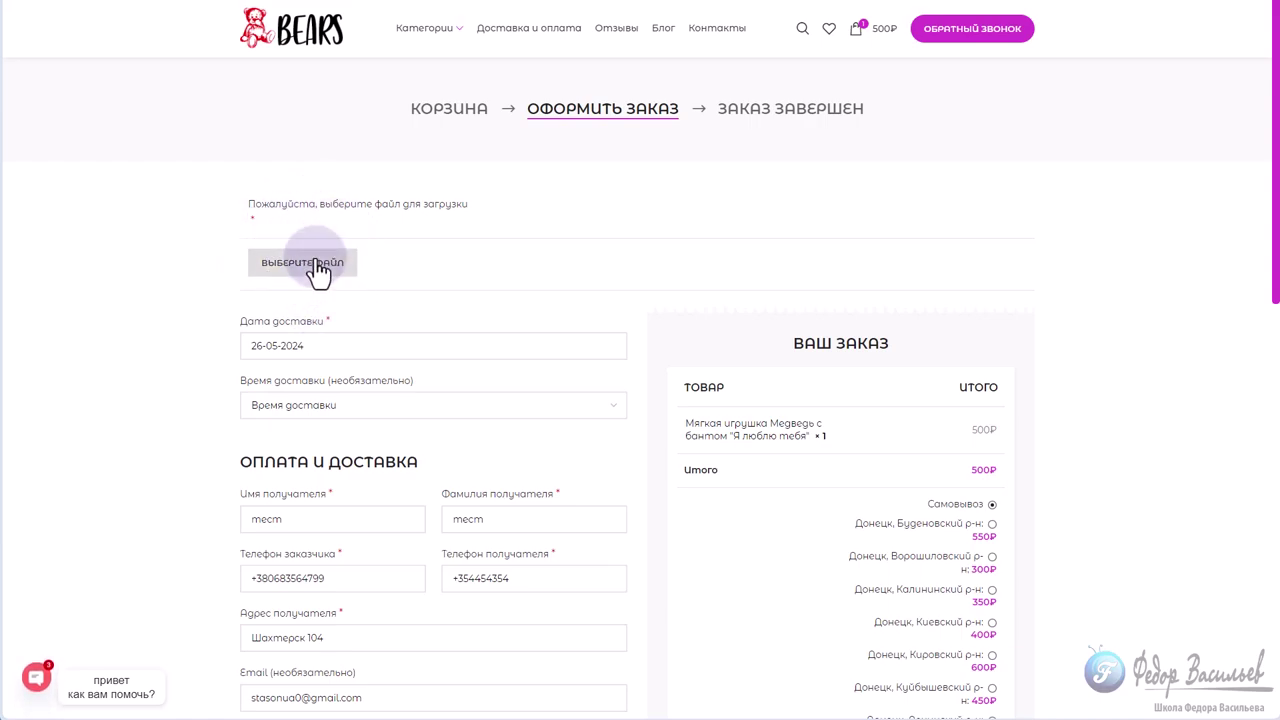
scroll(315, 378, down, 3)
scroll(315, 378, up, 3)
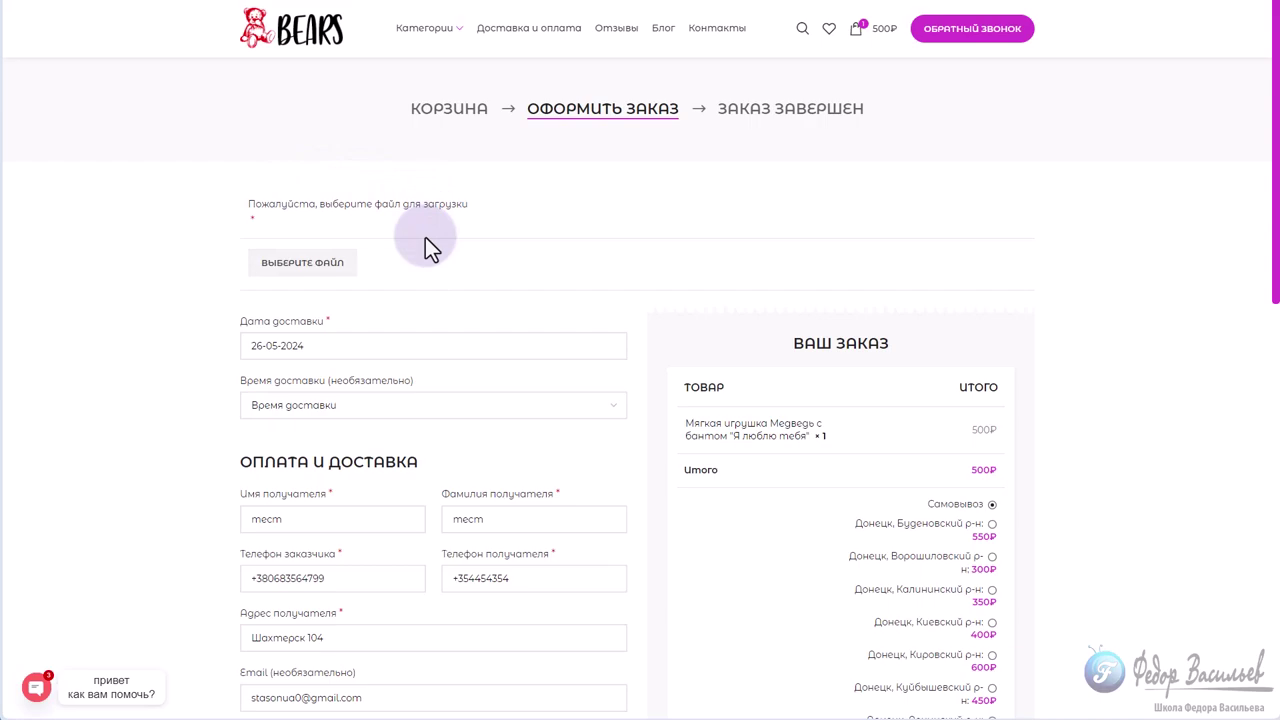
Upload image_560406141252453095669.jpg to the checkout's file field and confirm the order with payment on delivery.
click(299, 275)
click(637, 396)
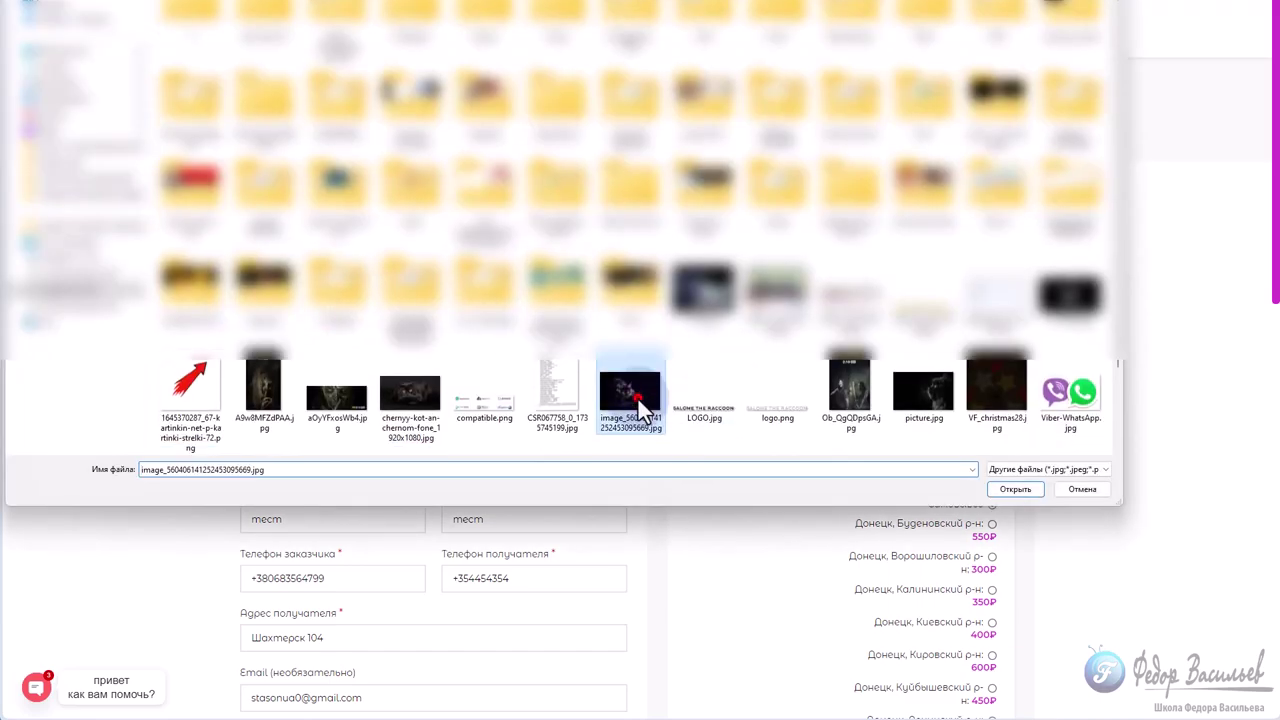
click(1012, 489)
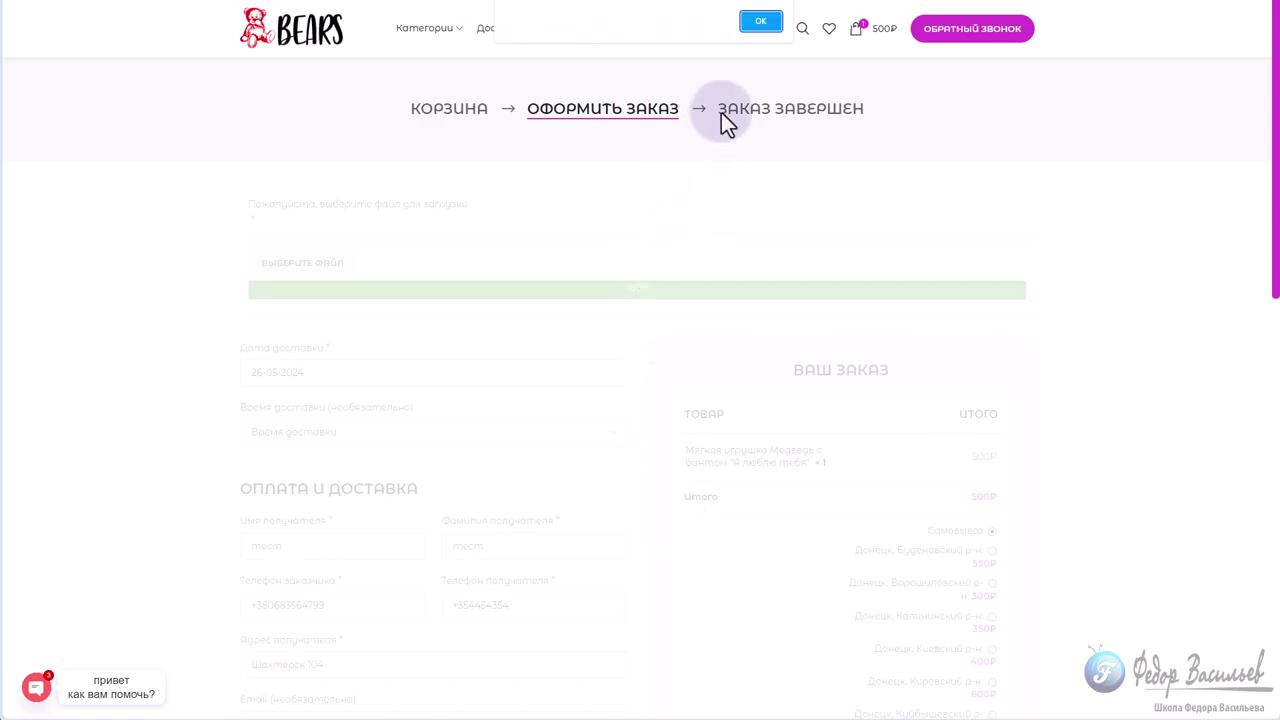
click(760, 24)
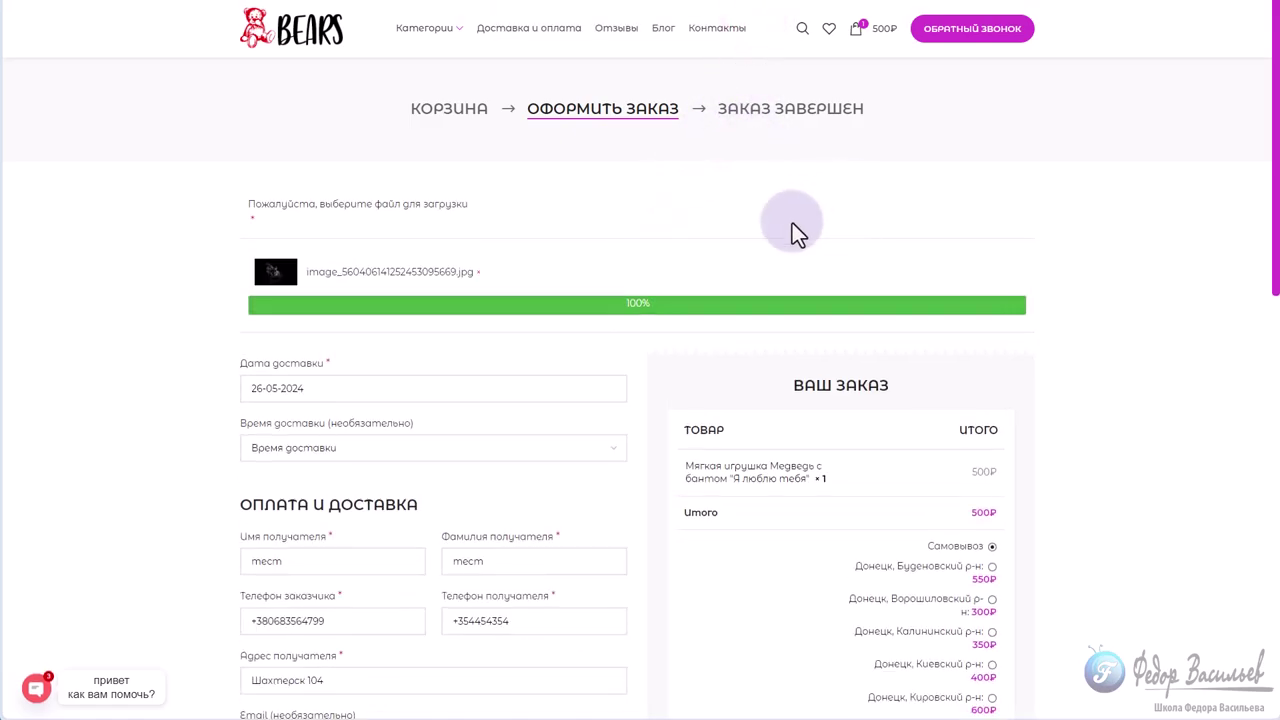
scroll(509, 400, down, 8)
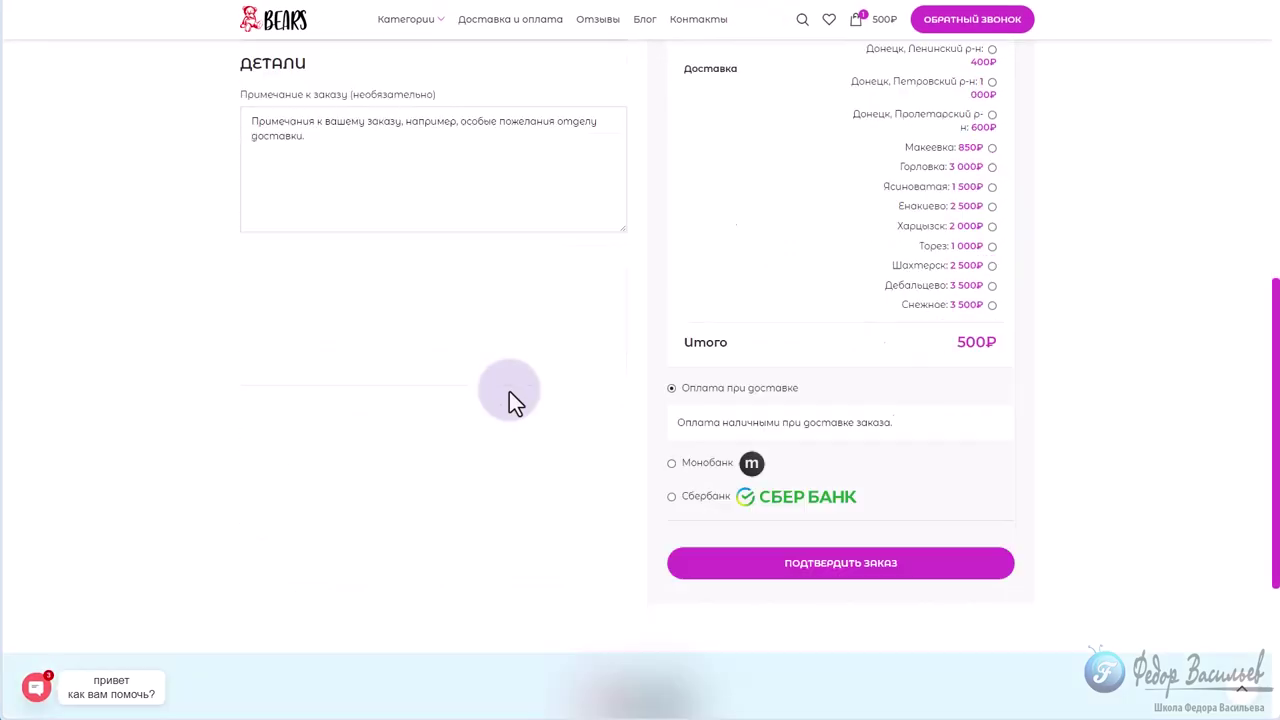
click(813, 479)
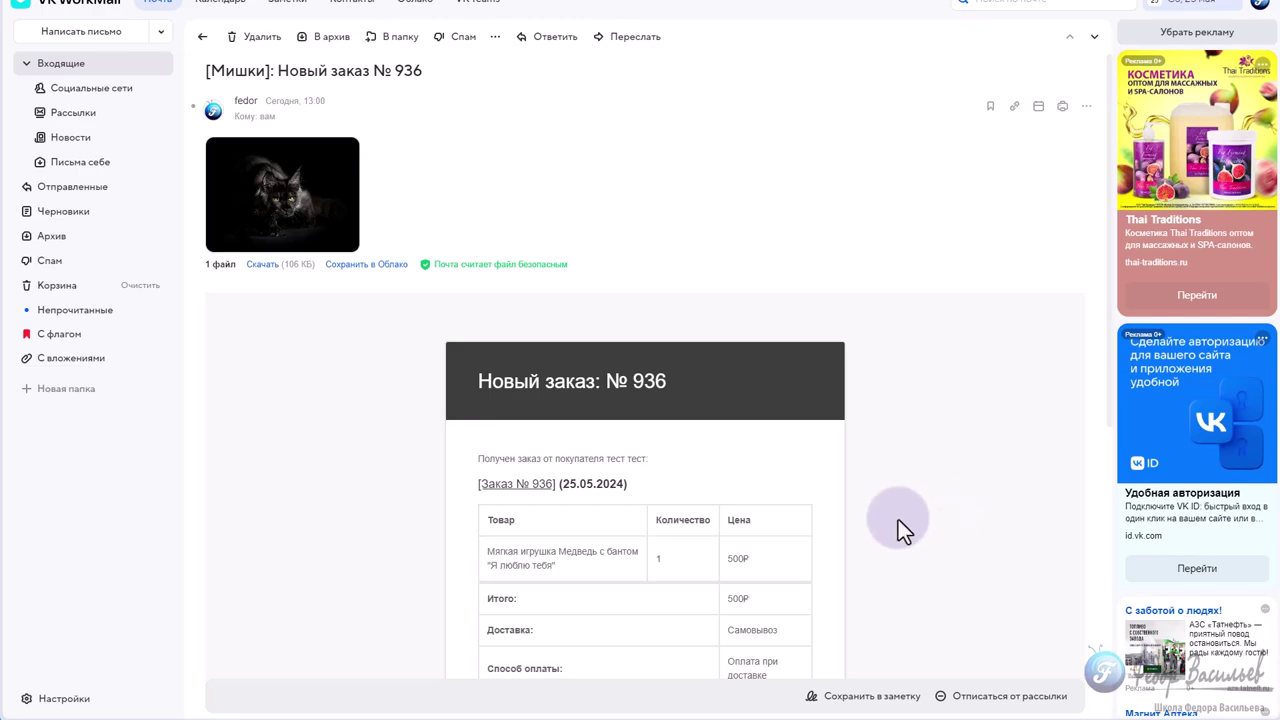
Examine the new-order e-mail for the order details, the uploaded file's name and the attached image.
scroll(898, 519, down, 5)
scroll(688, 581, down, 2)
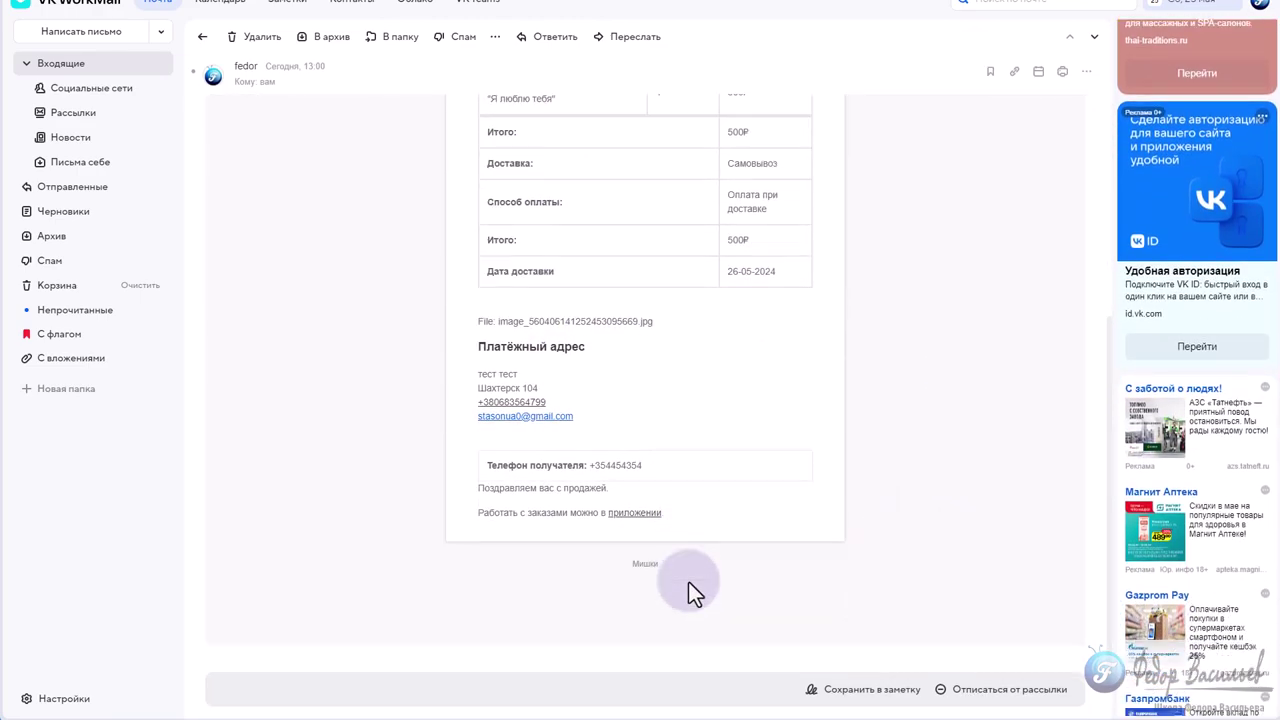
drag(654, 321, 502, 321)
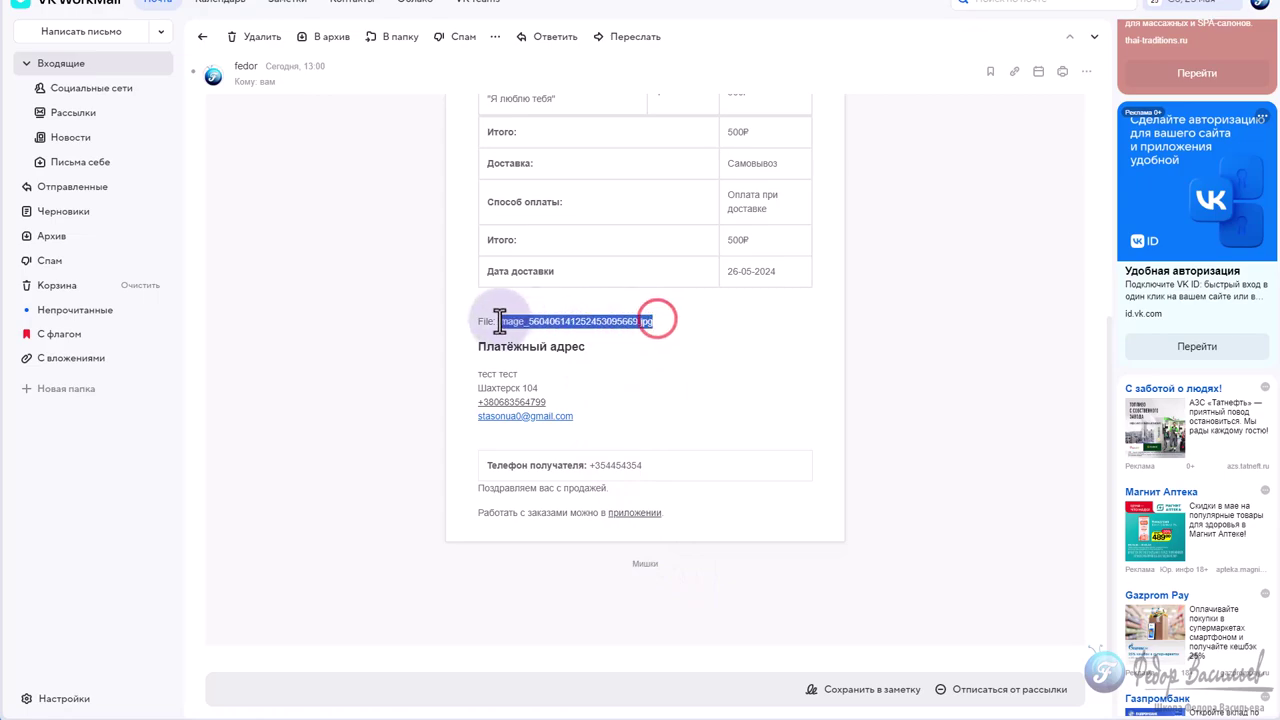
click(664, 356)
scroll(723, 433, up, 1)
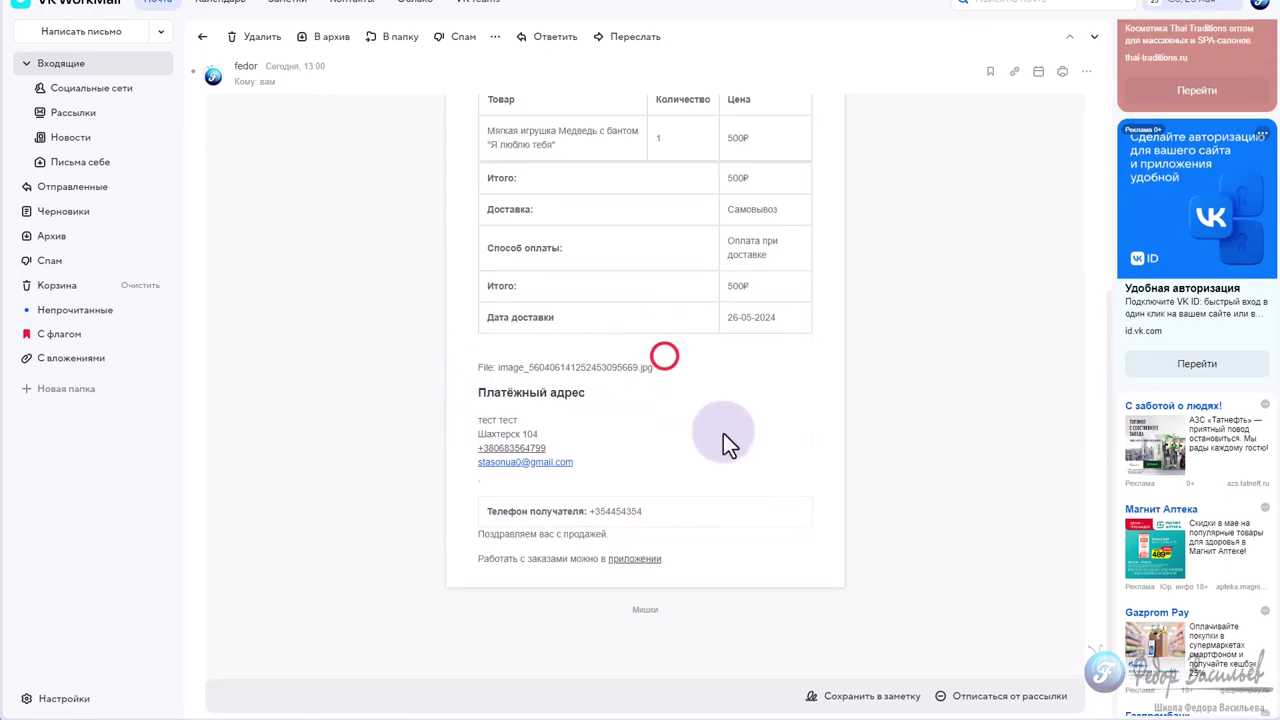
scroll(700, 440, up, 10)
mouse_move(282, 180)
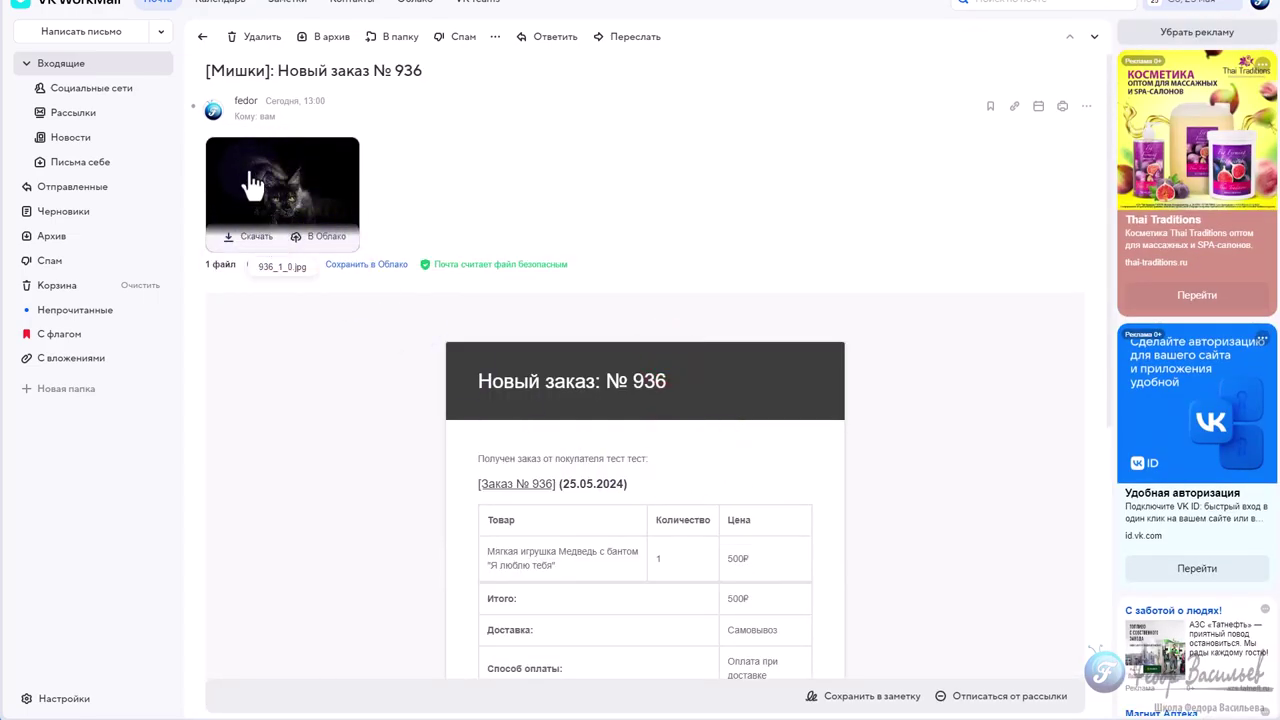
Open the Checkout Files Upload section of the WooCommerce settings in the site's admin area.
click(270, 385)
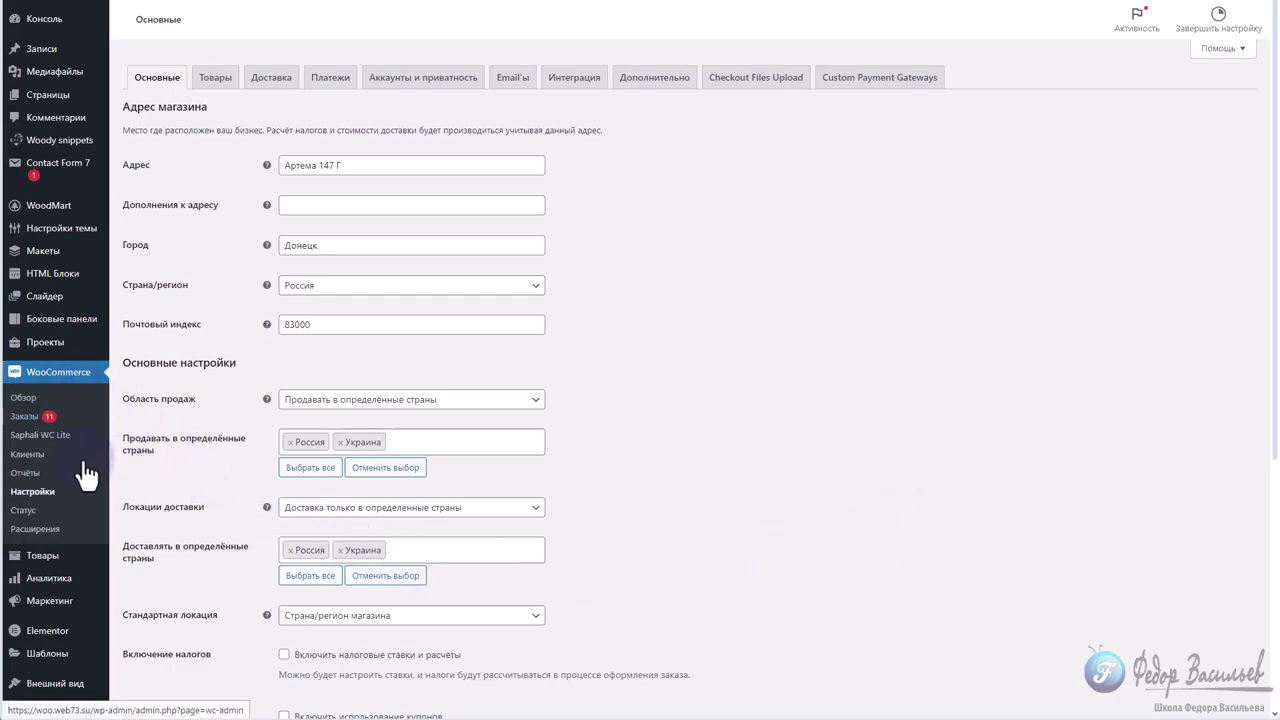
click(744, 86)
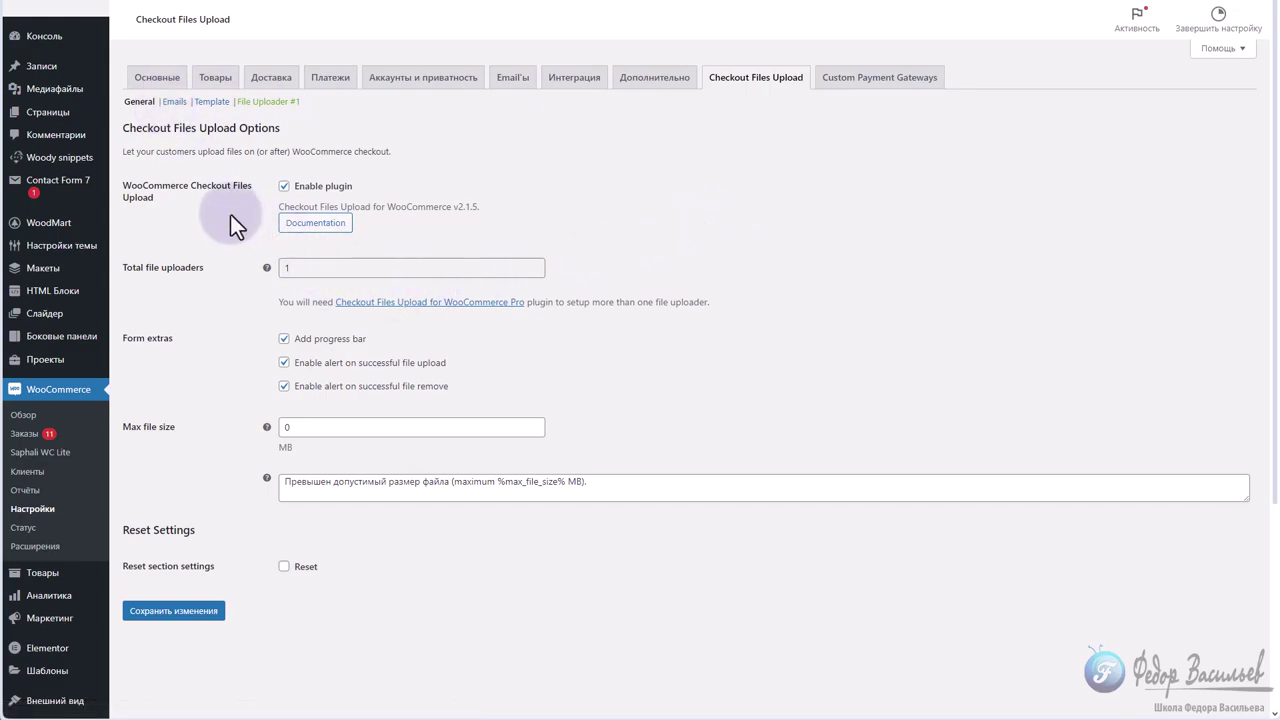
Examine the Enable plugin option and the Total file uploaders setting with its note about the Pro plugin.
drag(350, 186, 296, 188)
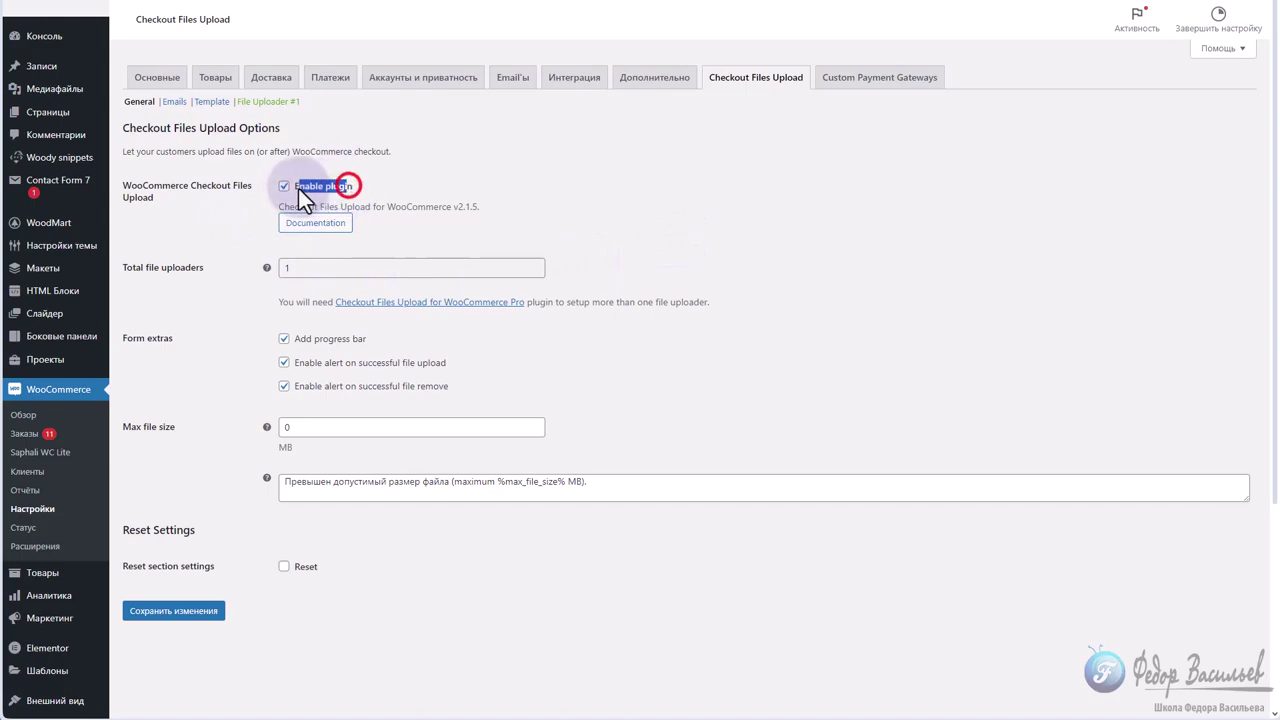
click(405, 190)
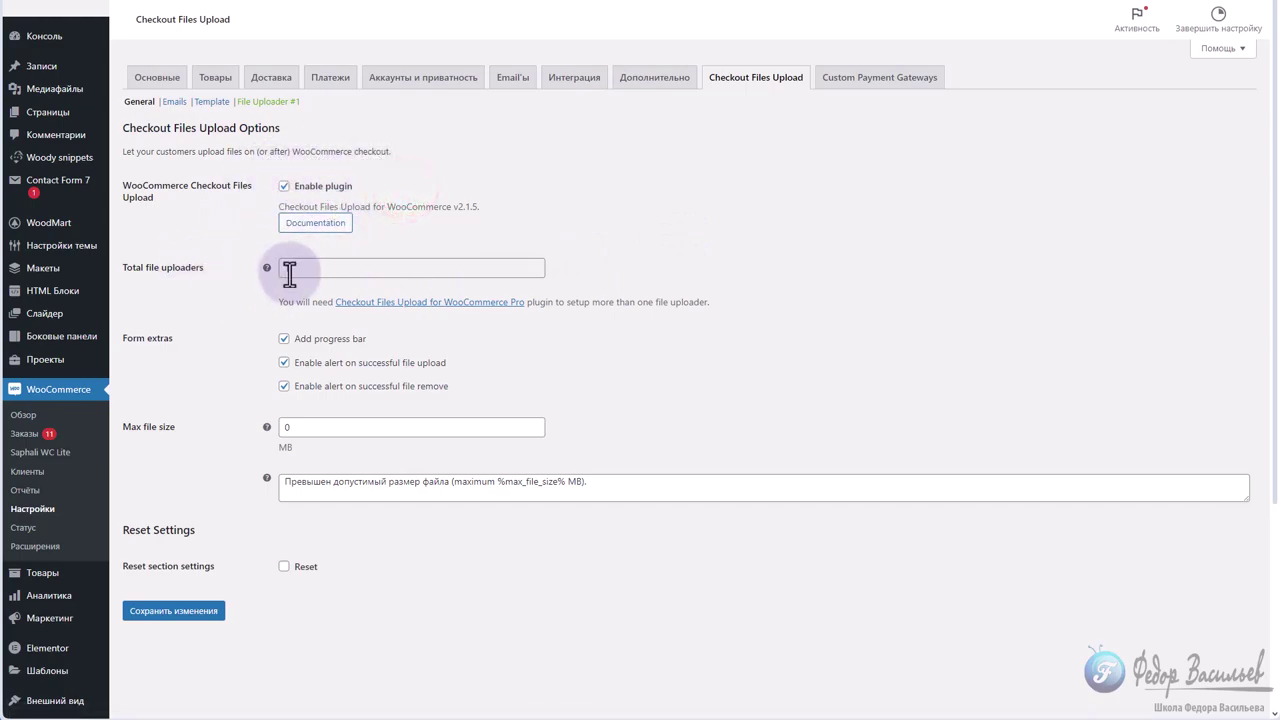
drag(278, 302, 709, 310)
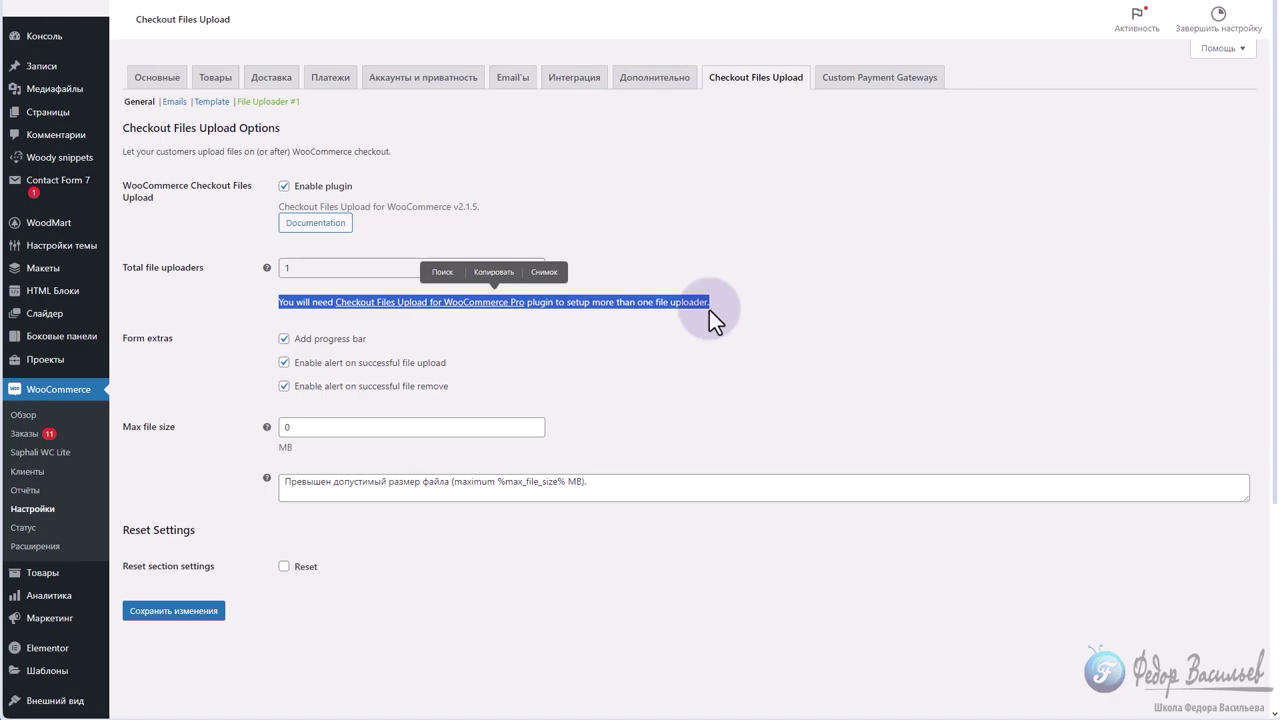
click(722, 305)
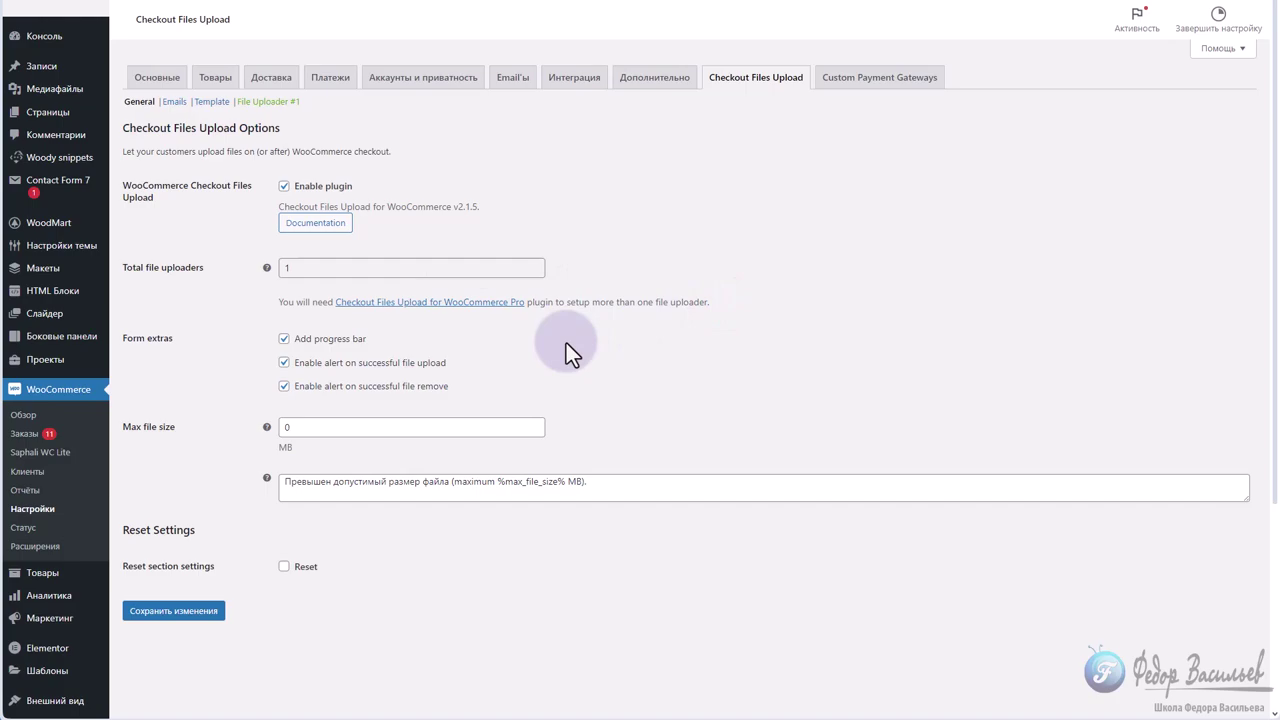
double_click(288, 267)
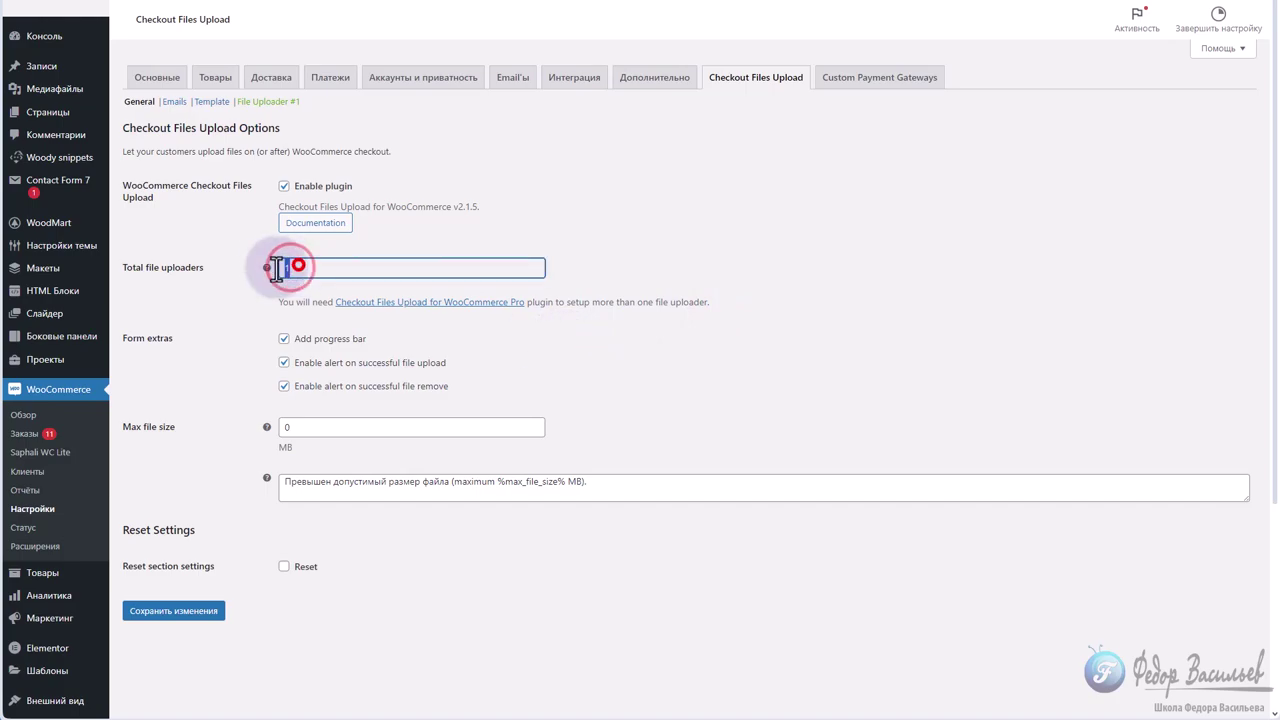
click(287, 267)
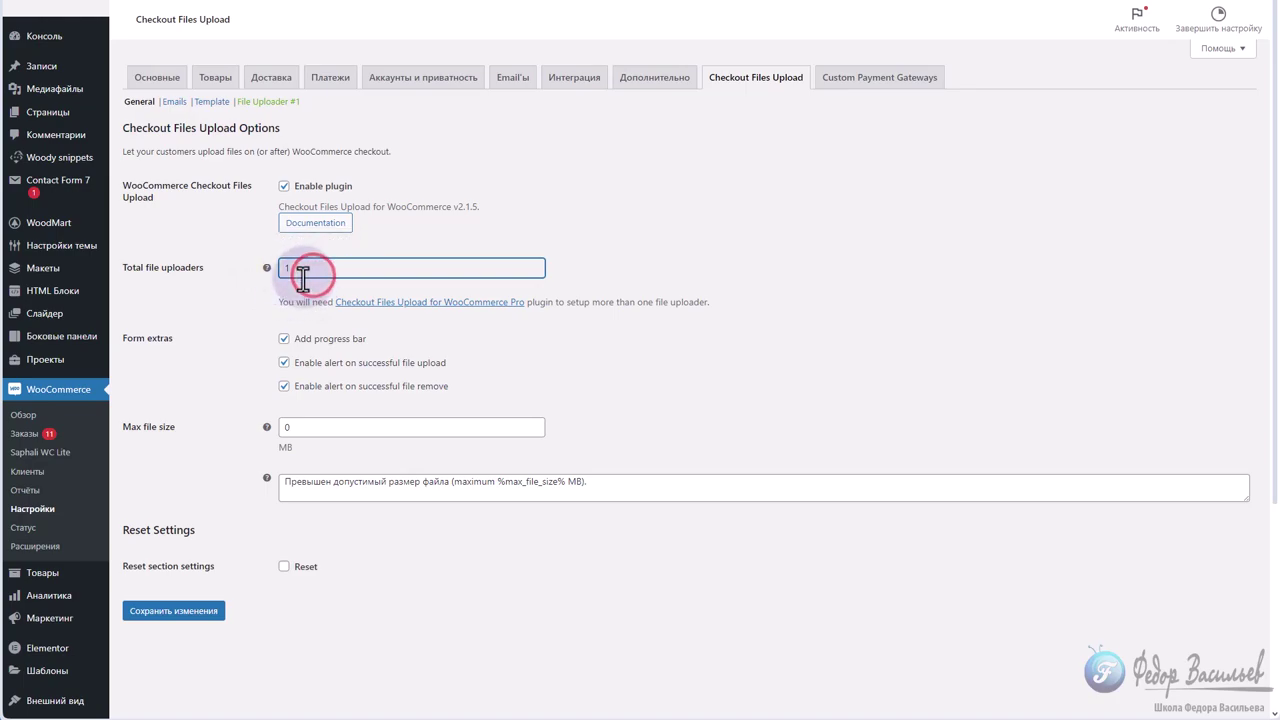
drag(323, 303, 572, 318)
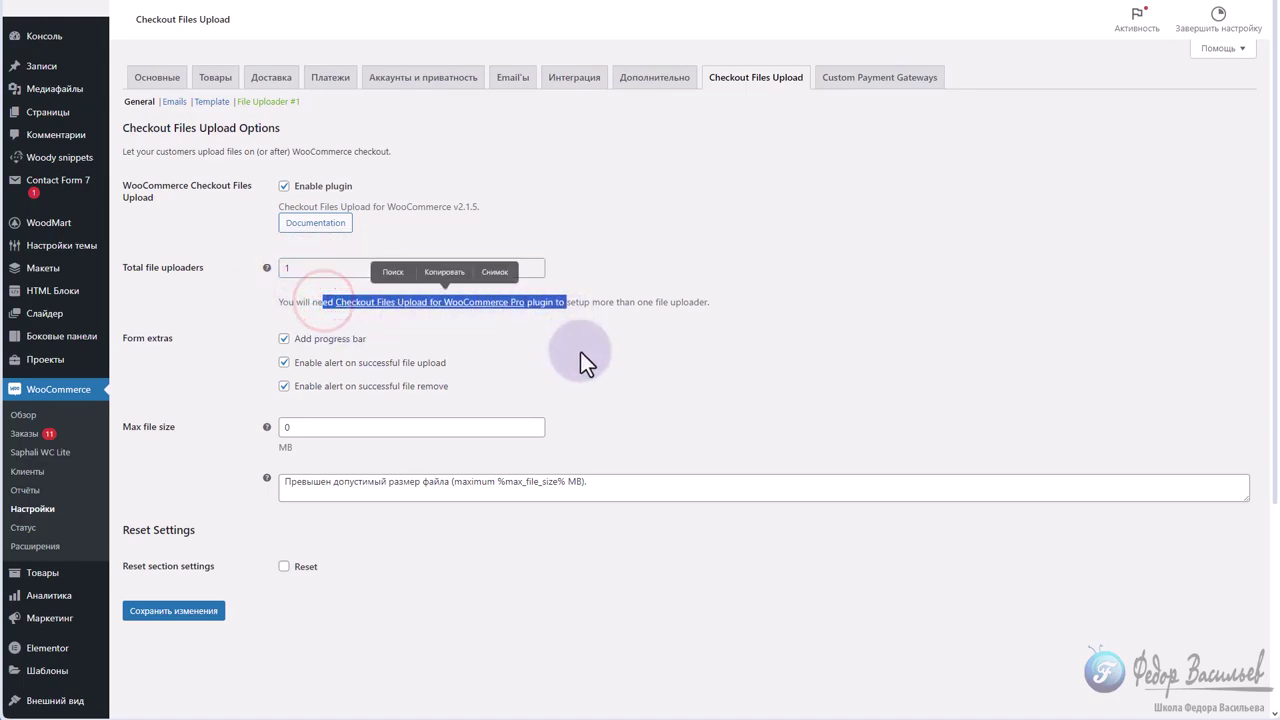
click(687, 326)
click(293, 267)
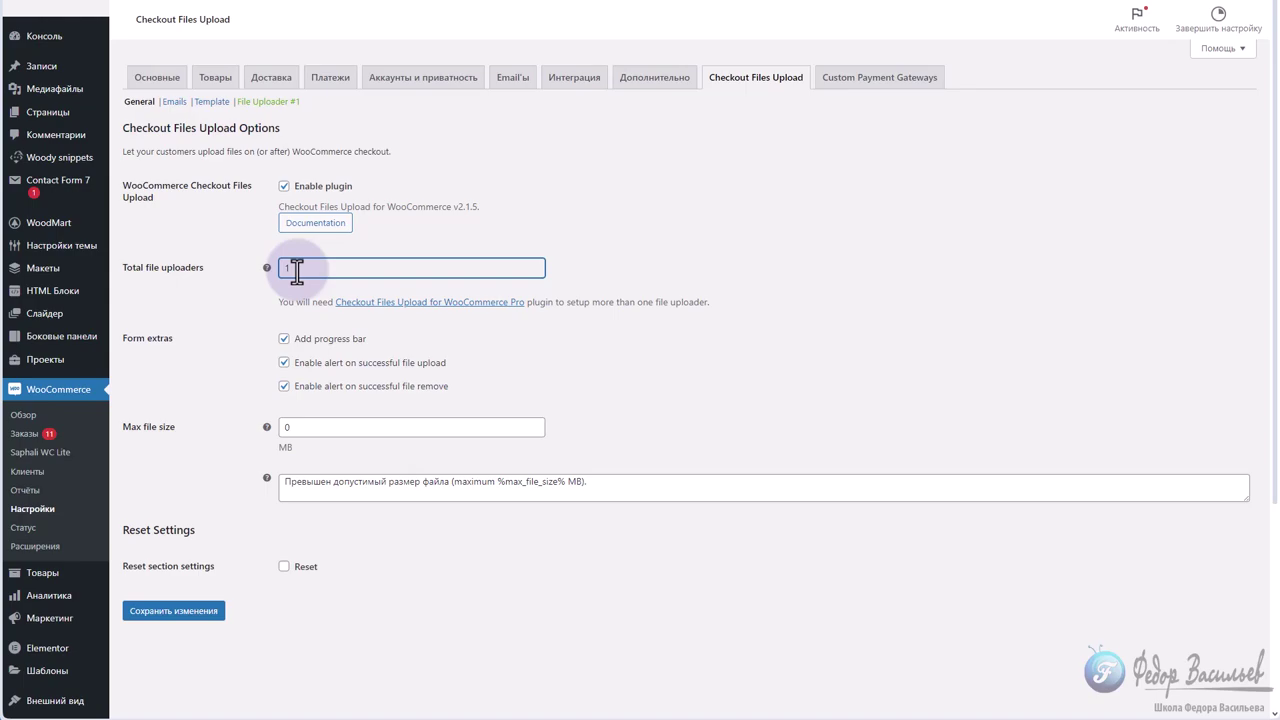
click(305, 318)
Examine the form extras, switching the progress bar option off and on, and the alerts for successful file upload and removal.
drag(366, 339, 302, 345)
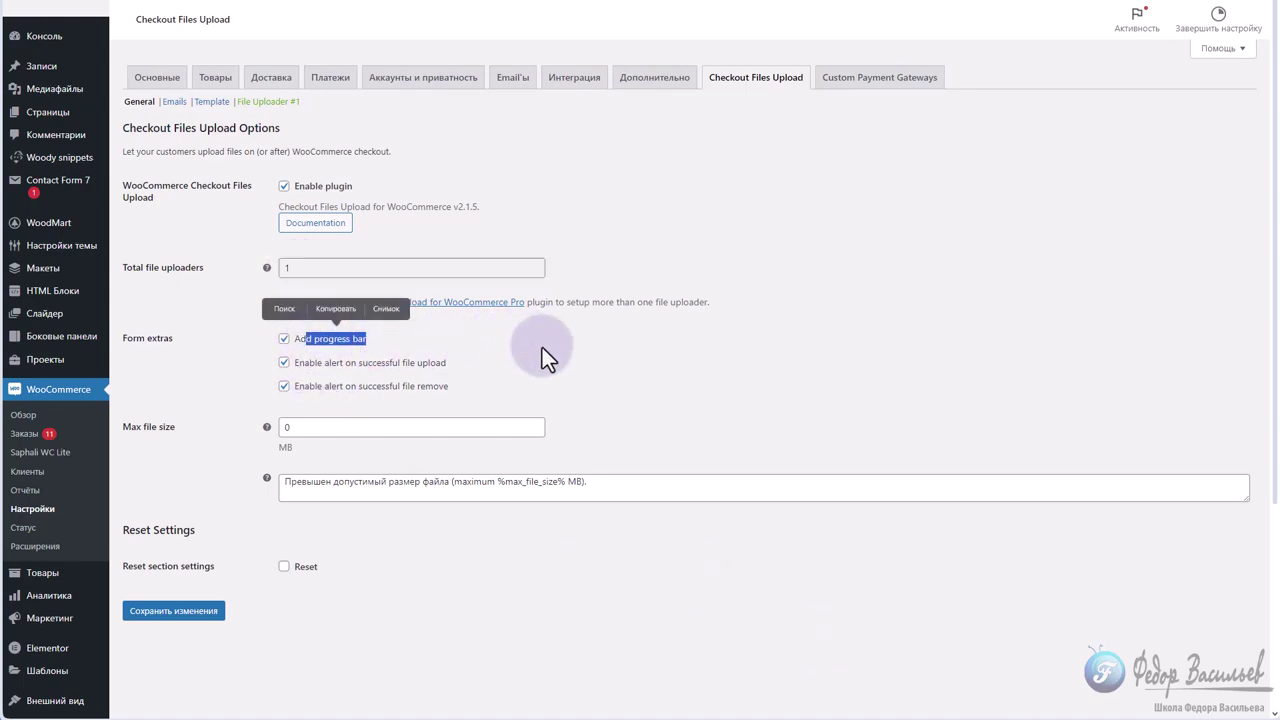
click(284, 339)
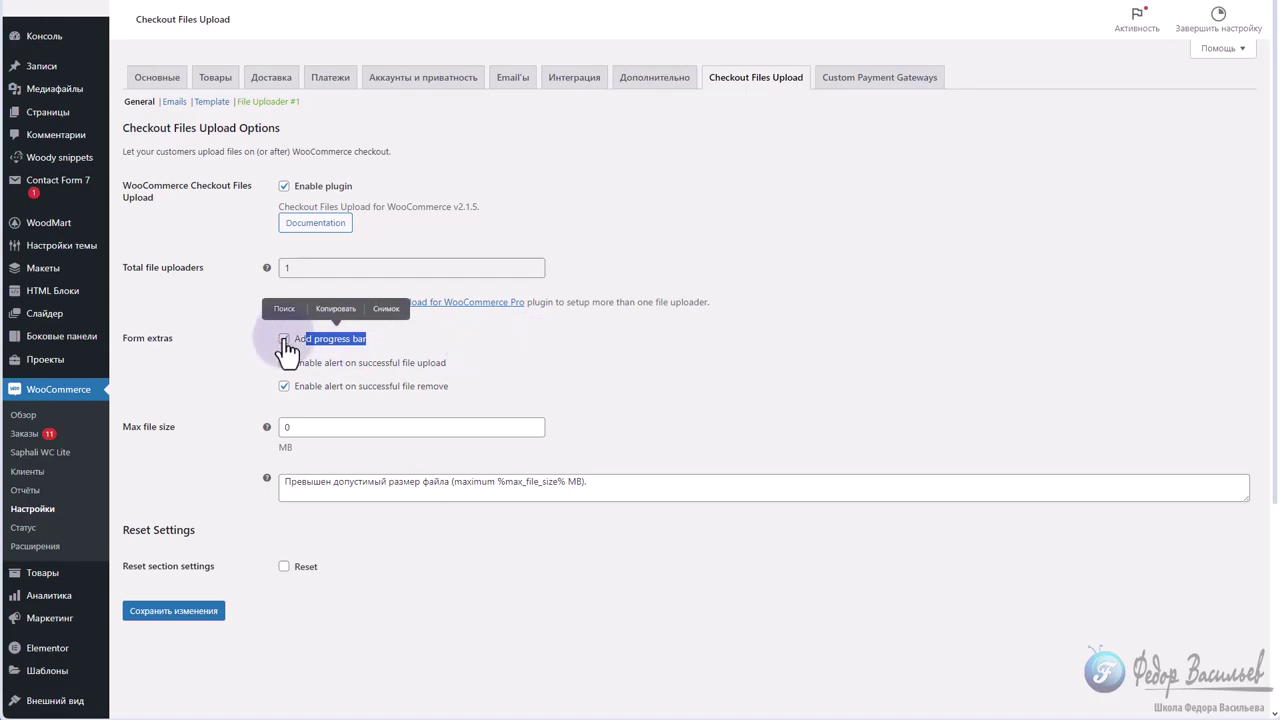
click(285, 341)
drag(458, 363, 324, 367)
drag(452, 387, 308, 387)
click(471, 397)
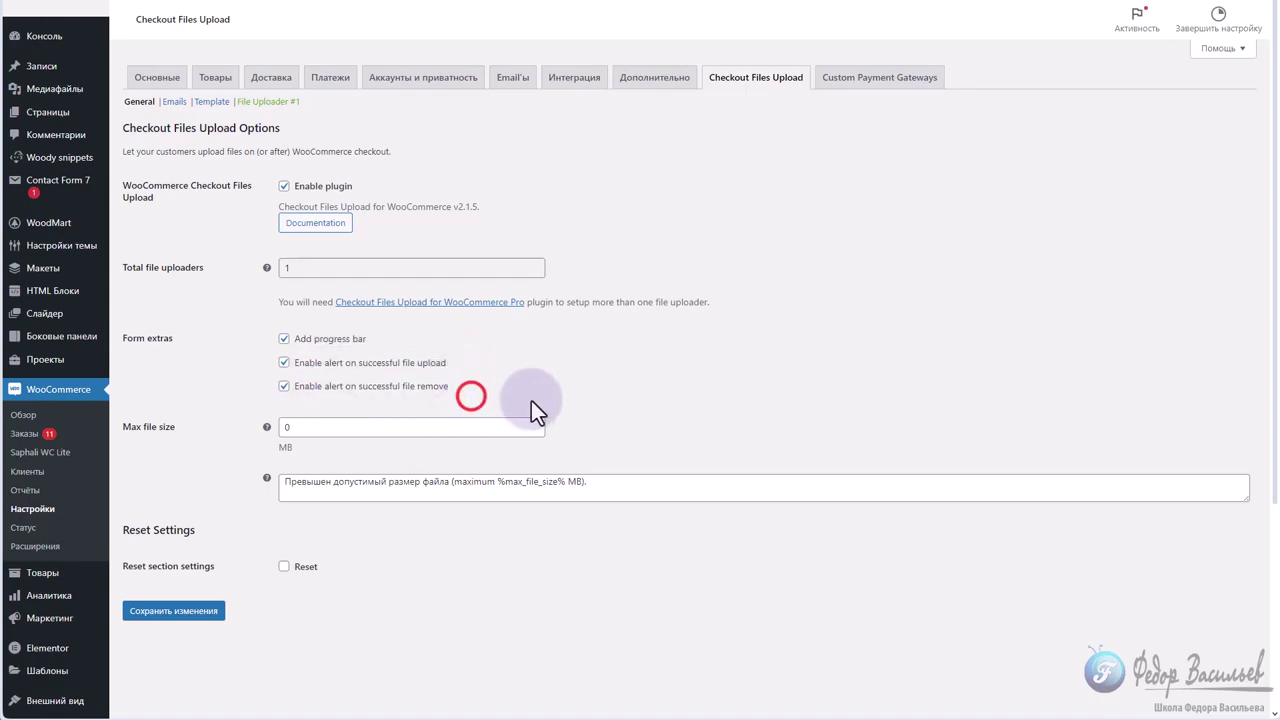
Set the maximum upload file size to 0 MB and check the related size-limit message.
drag(171, 426, 120, 428)
click(306, 427)
key(BackSpace)
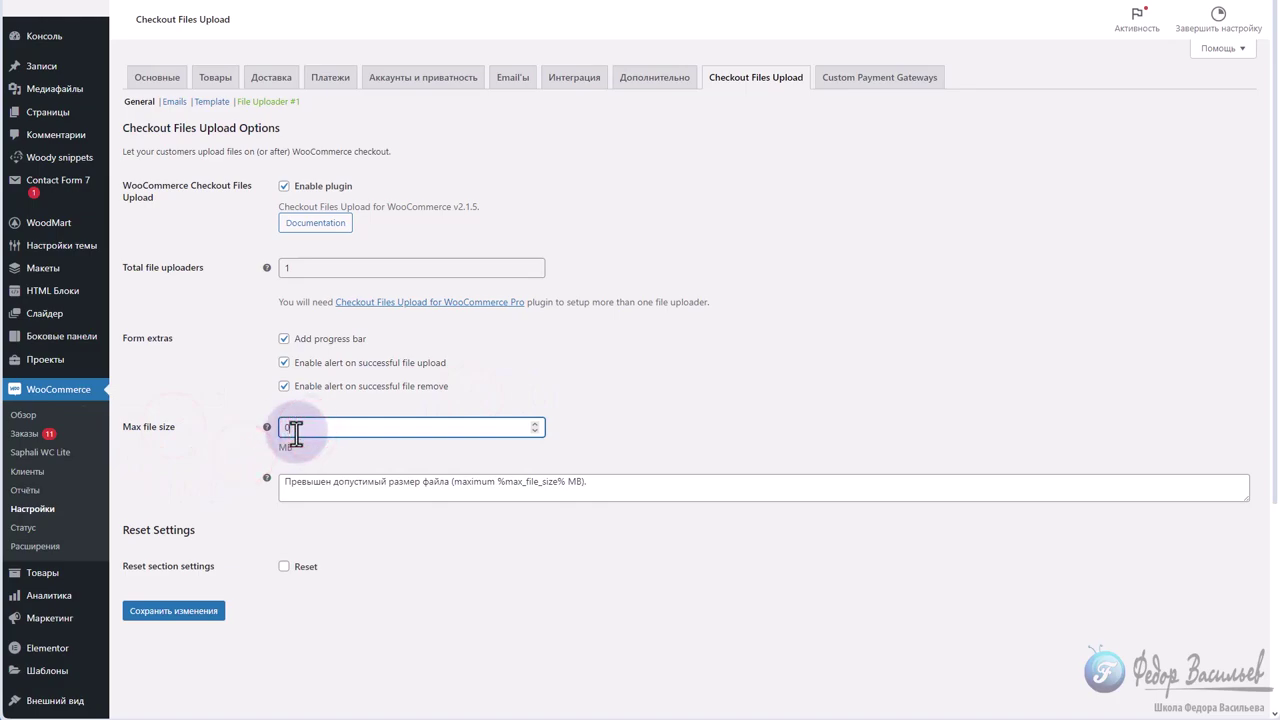
click(290, 428)
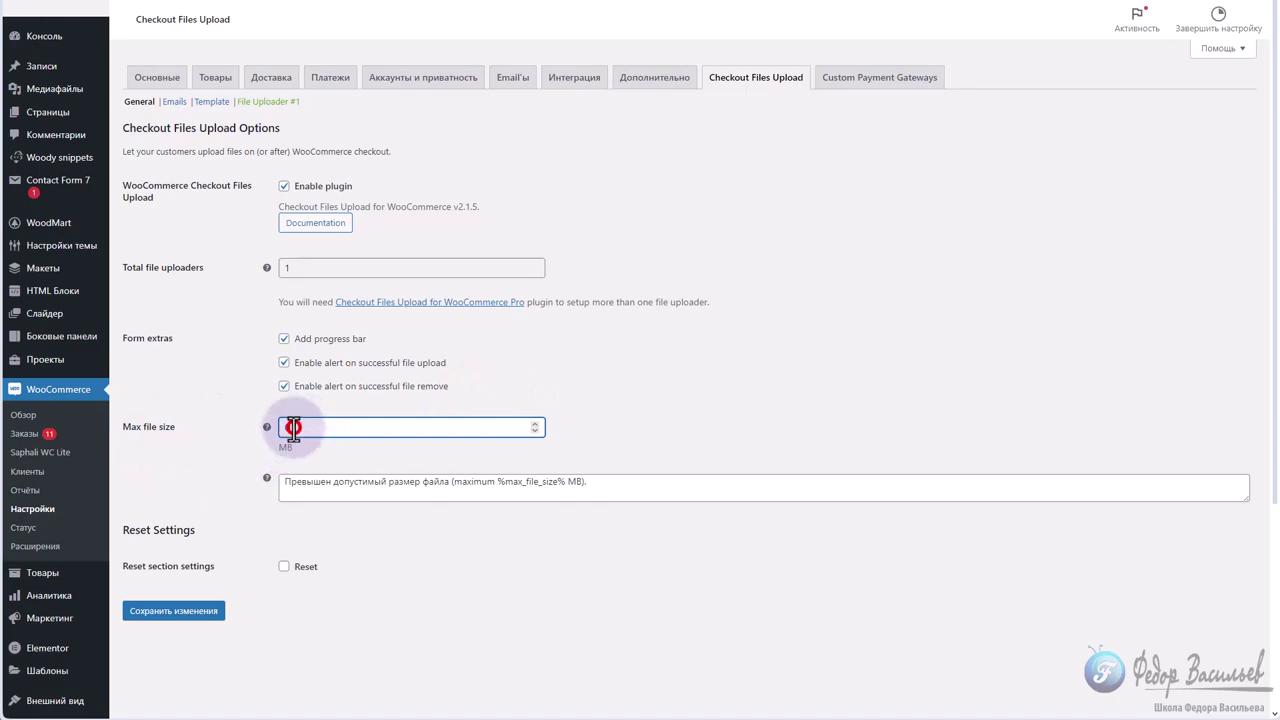
text(0)
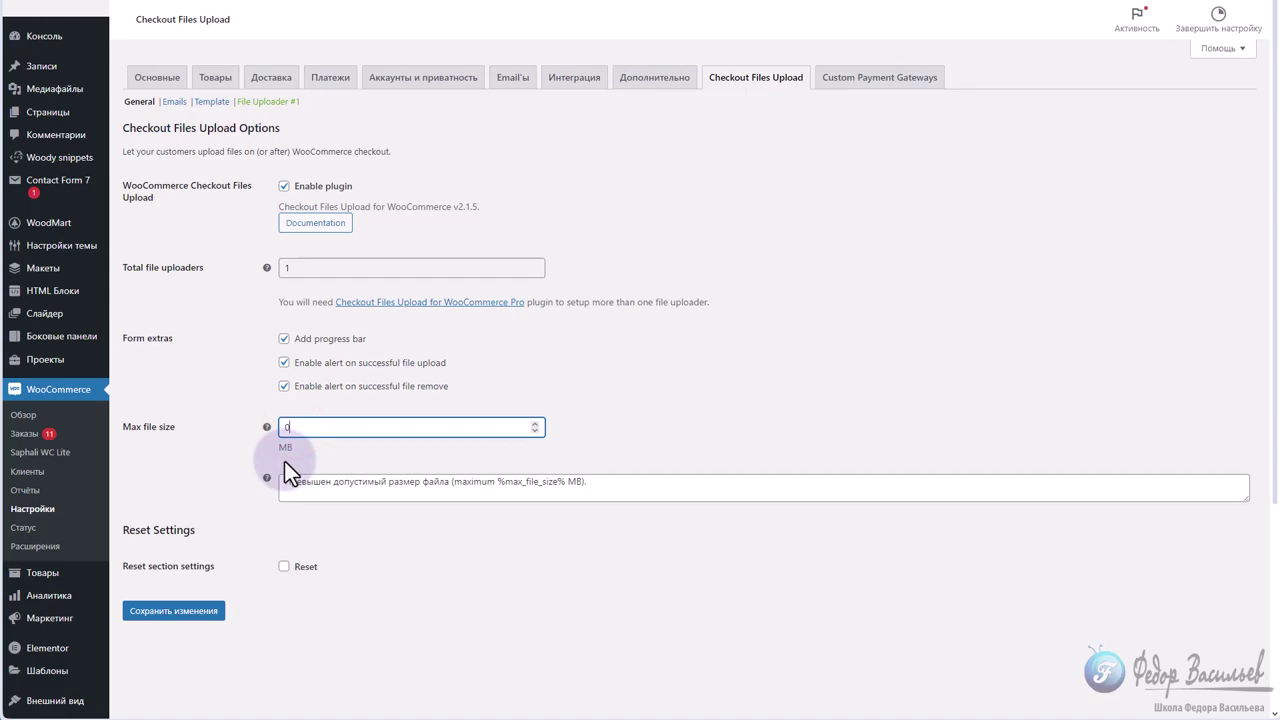
drag(283, 483, 452, 481)
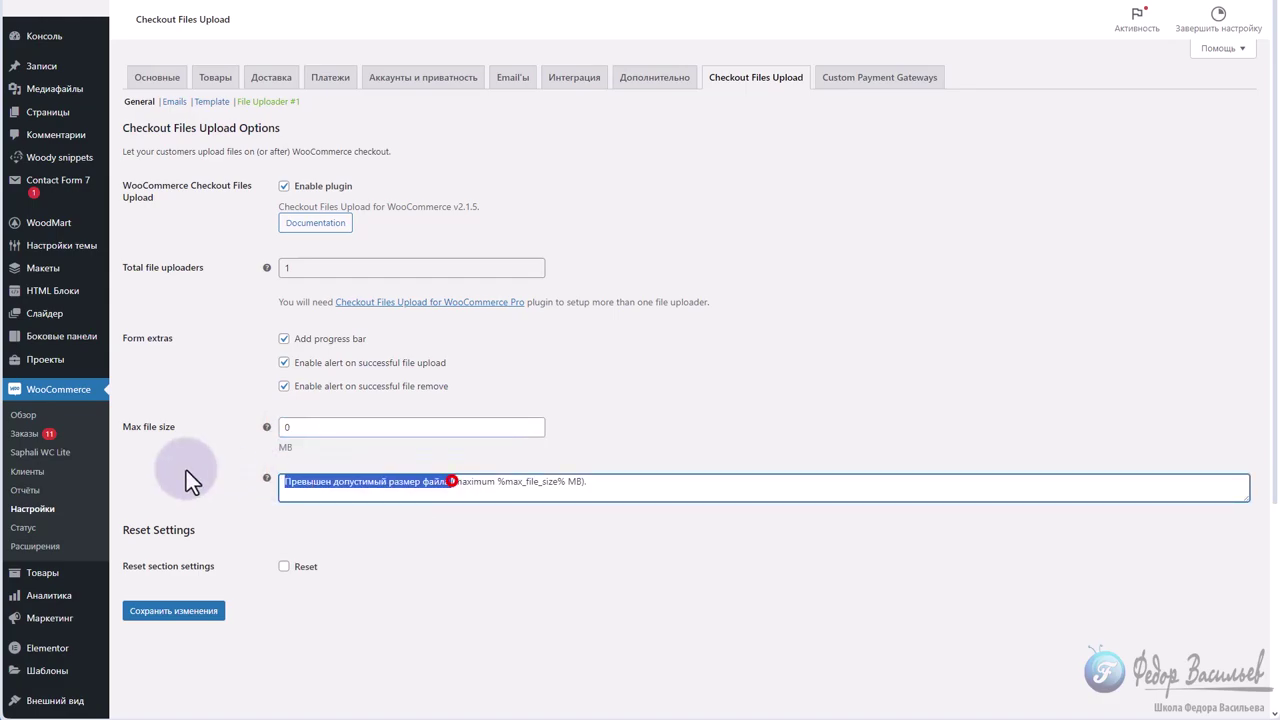
click(362, 487)
click(287, 428)
text(0)
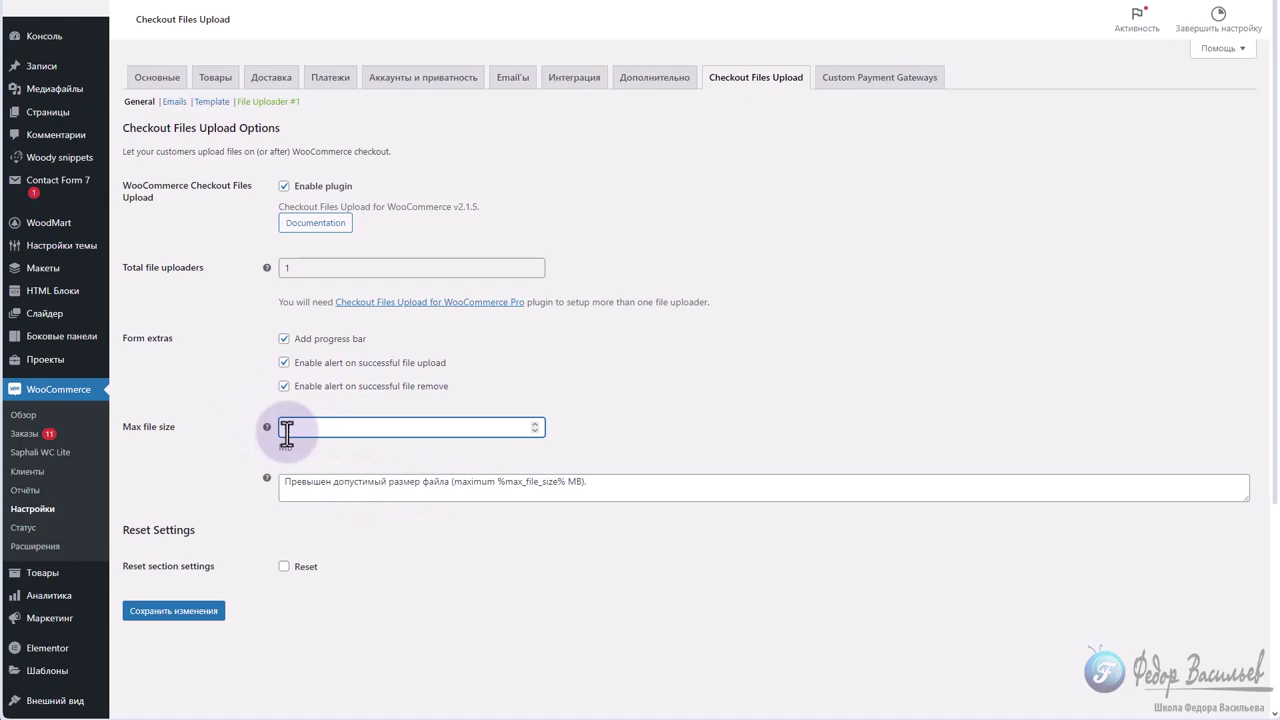
Examine the exceeded-size message with its %max_file_size% placeholder and the option for resetting the section's settings.
drag(447, 482, 196, 493)
click(469, 490)
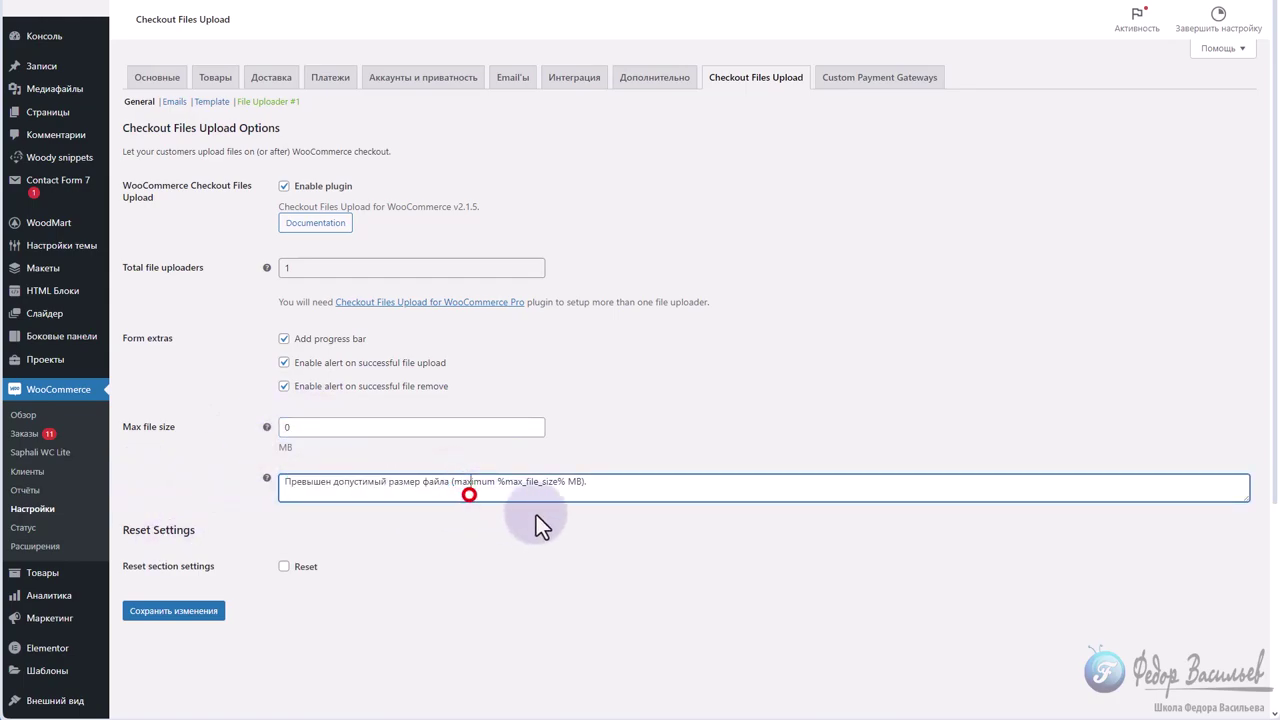
click(586, 484)
drag(495, 485, 590, 483)
click(550, 483)
click(502, 485)
click(417, 483)
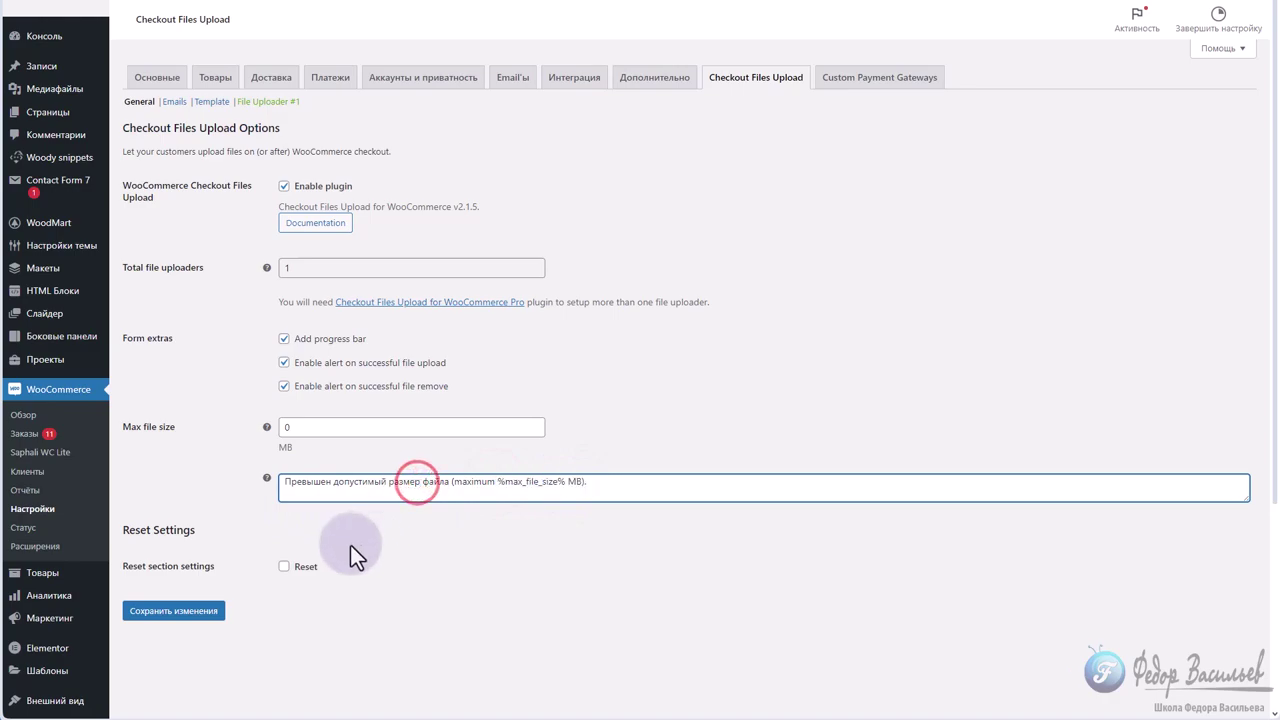
drag(320, 566, 298, 566)
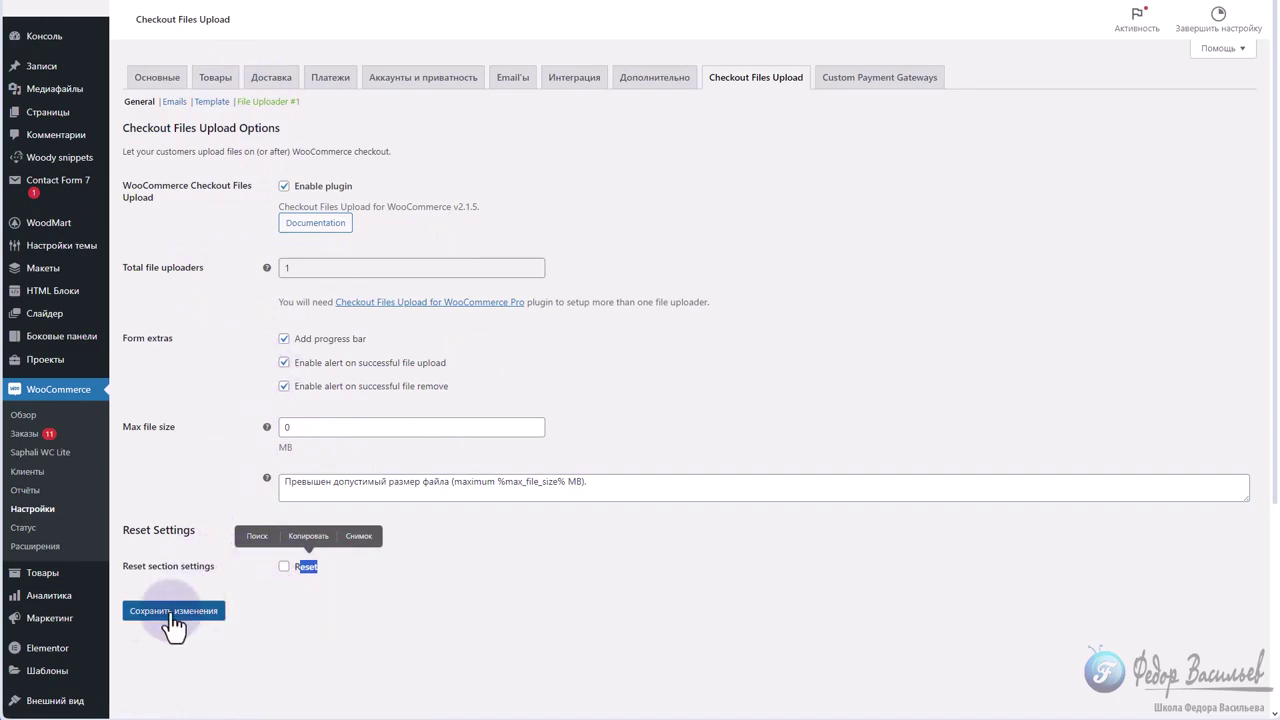
click(153, 503)
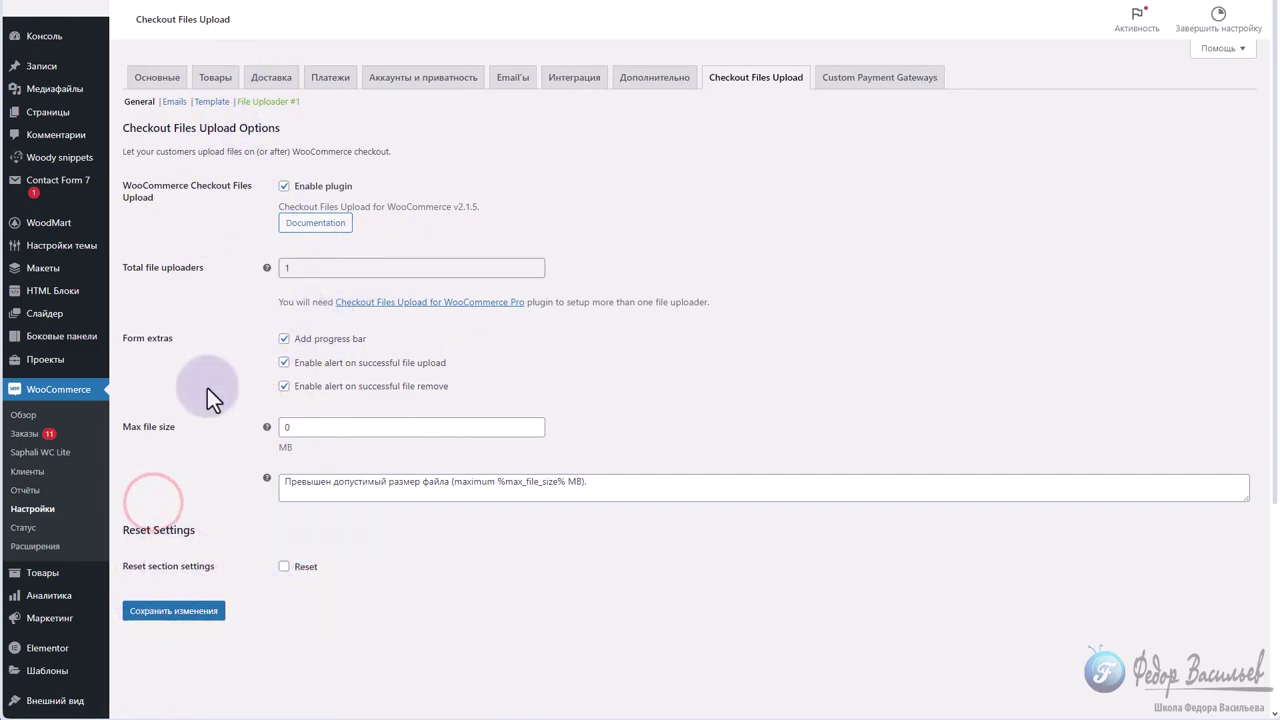
Open the plugin's Emails settings and examine the options for attaching files to admin new-order and customer processing-order emails.
click(174, 101)
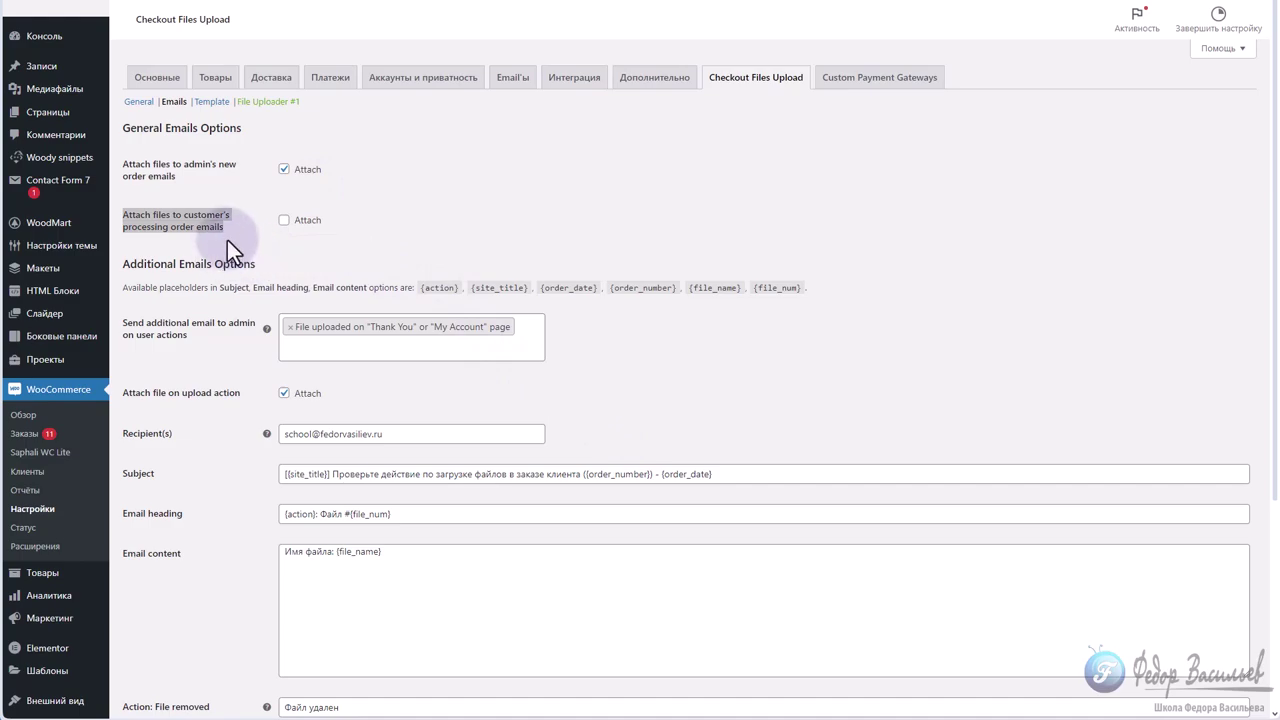
drag(135, 215, 240, 222)
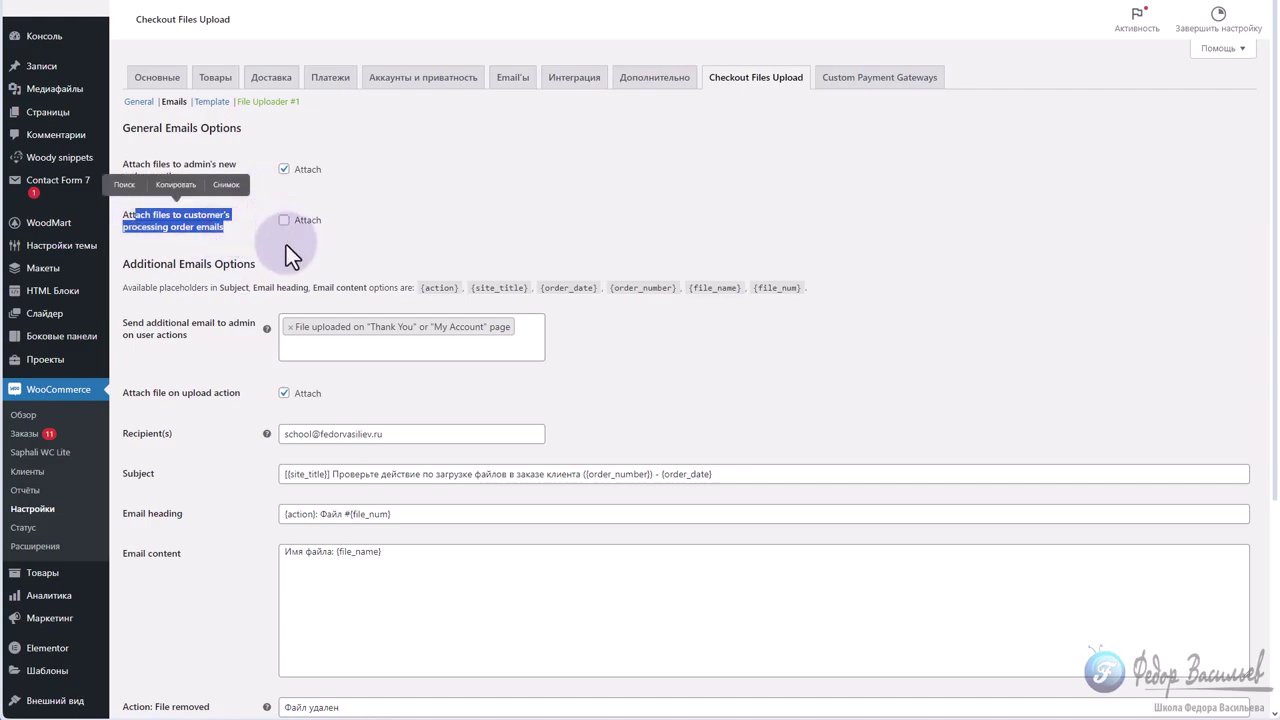
click(246, 243)
drag(238, 228, 157, 214)
click(444, 228)
Examine the available choices for sending an additional email to the admin when files are uploaded or removed.
drag(193, 336, 120, 324)
click(204, 348)
click(321, 345)
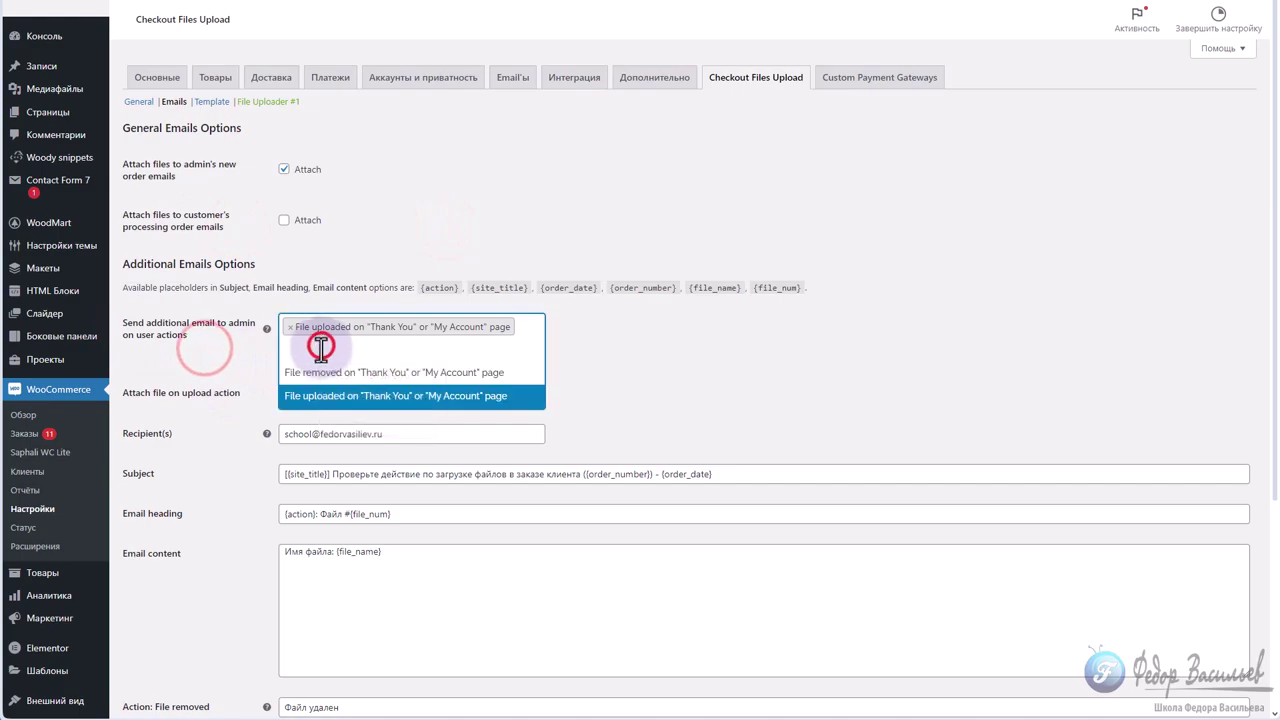
click(549, 331)
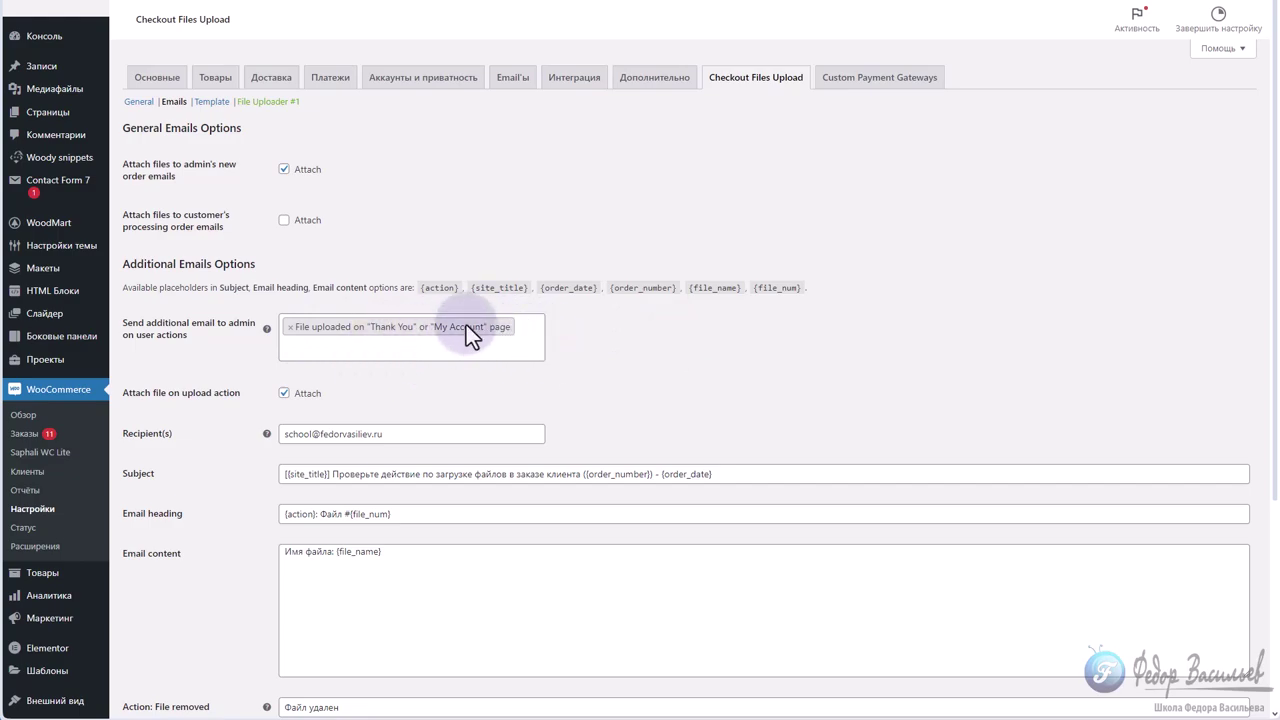
click(382, 348)
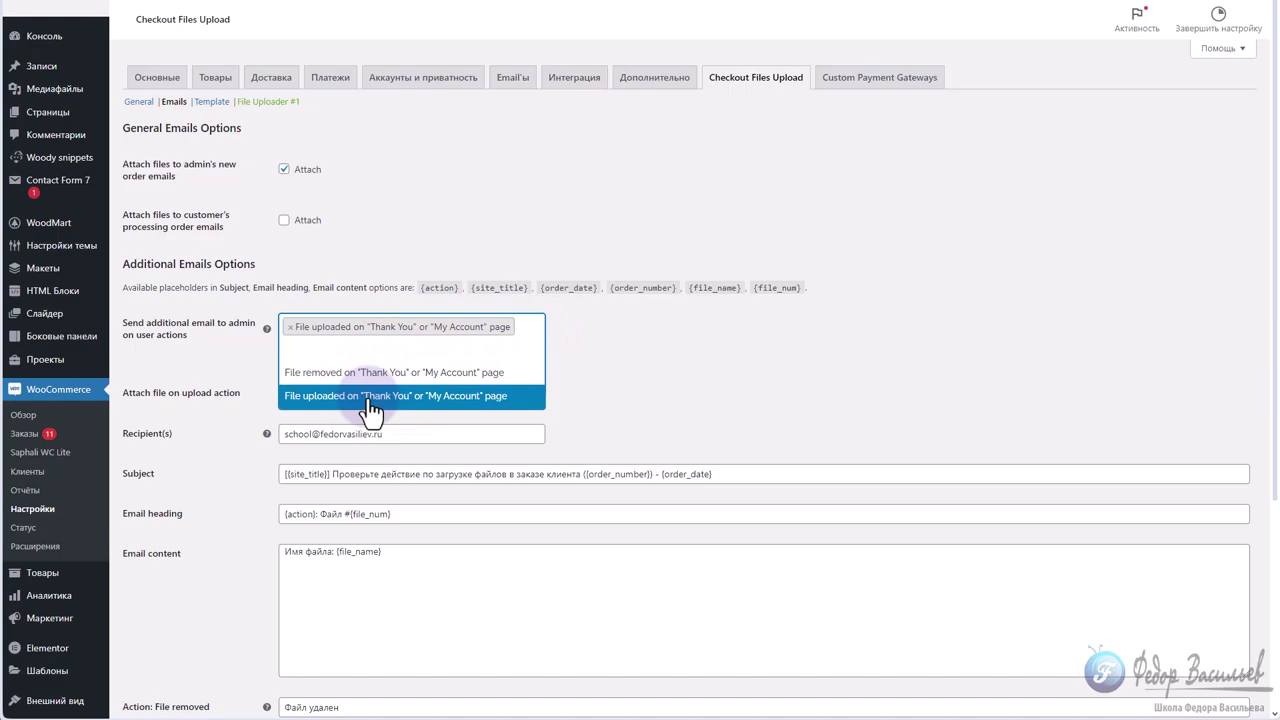
click(610, 352)
click(320, 352)
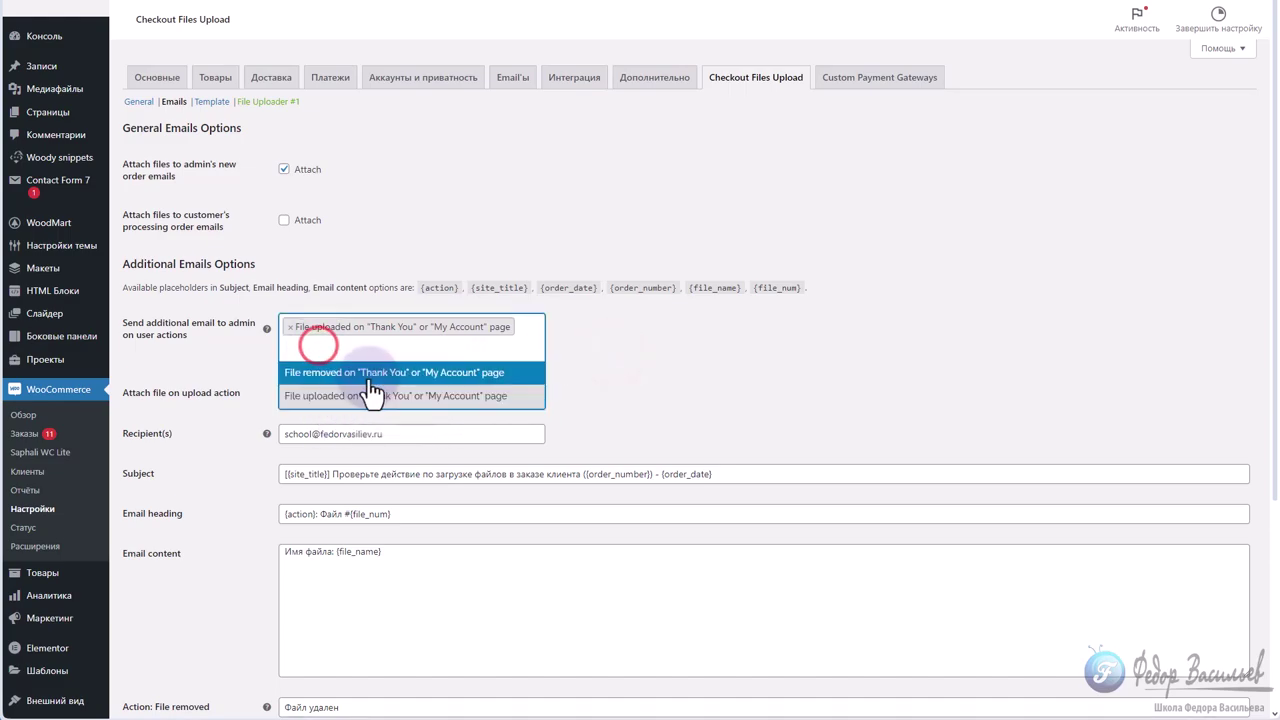
click(640, 372)
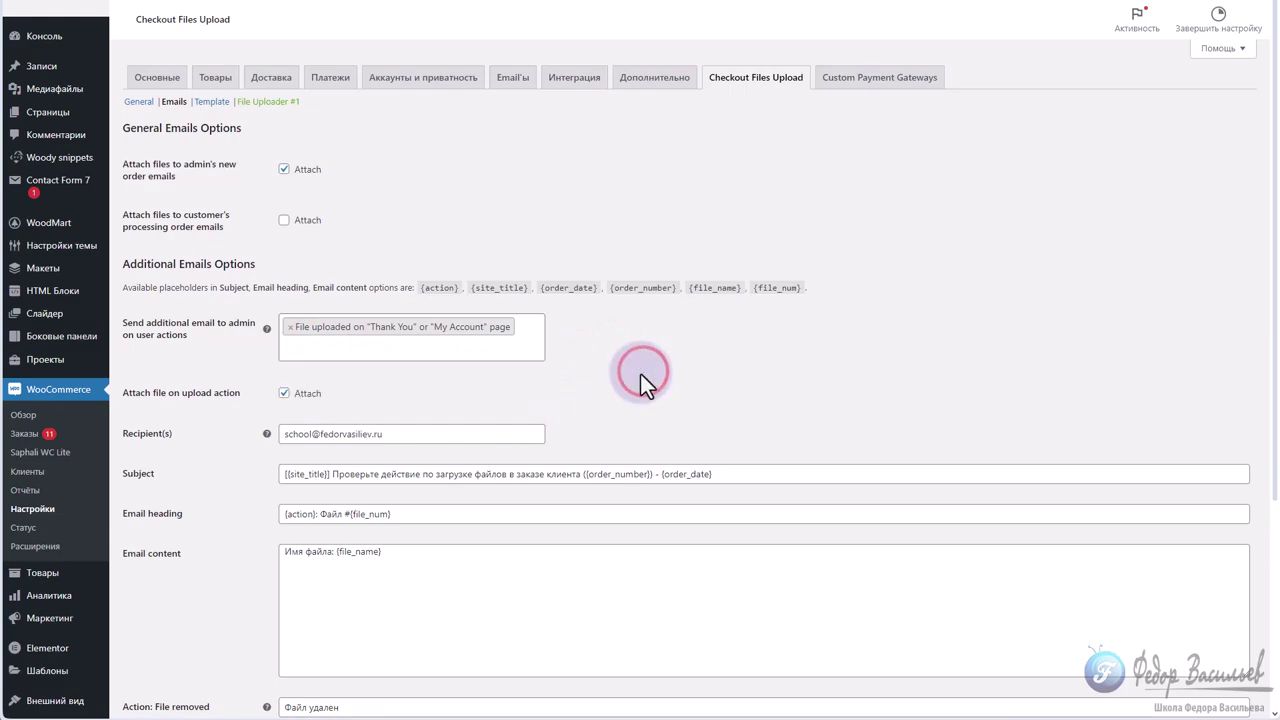
Examine the additional email's attachment option, recipient, subject, heading and content with their placeholders.
scroll(640, 373, down, 2)
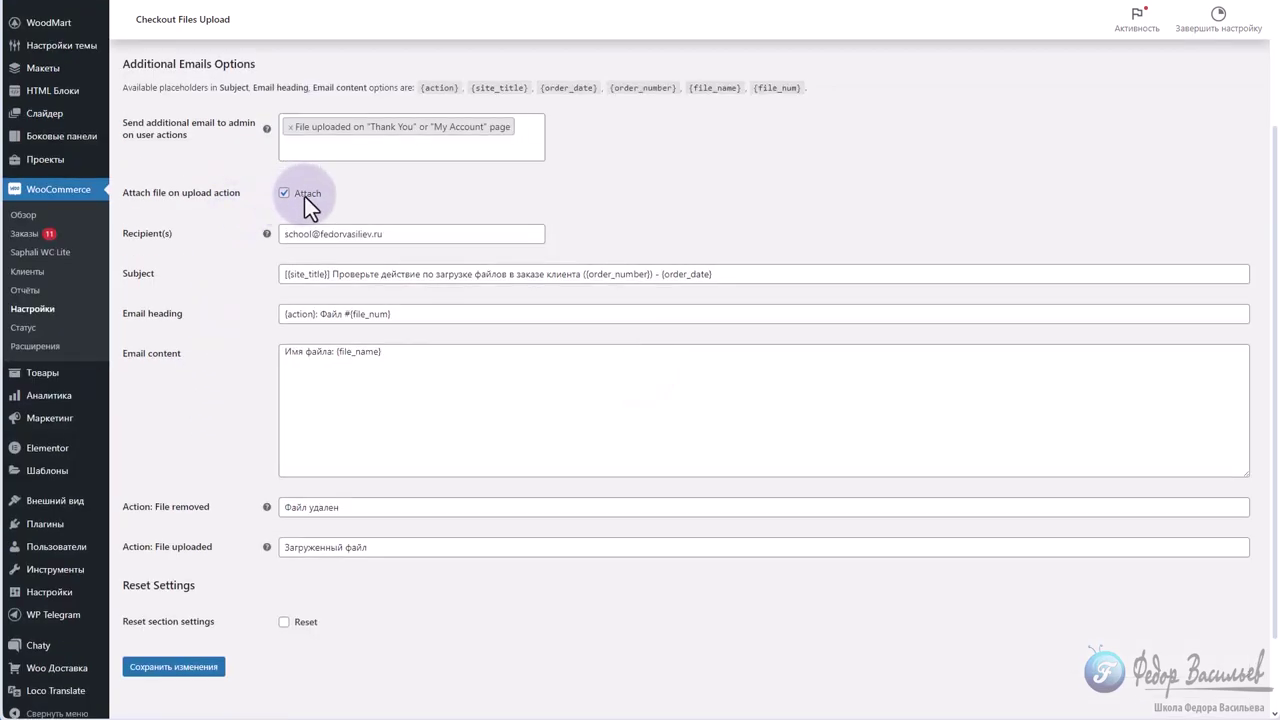
triple_click(400, 234)
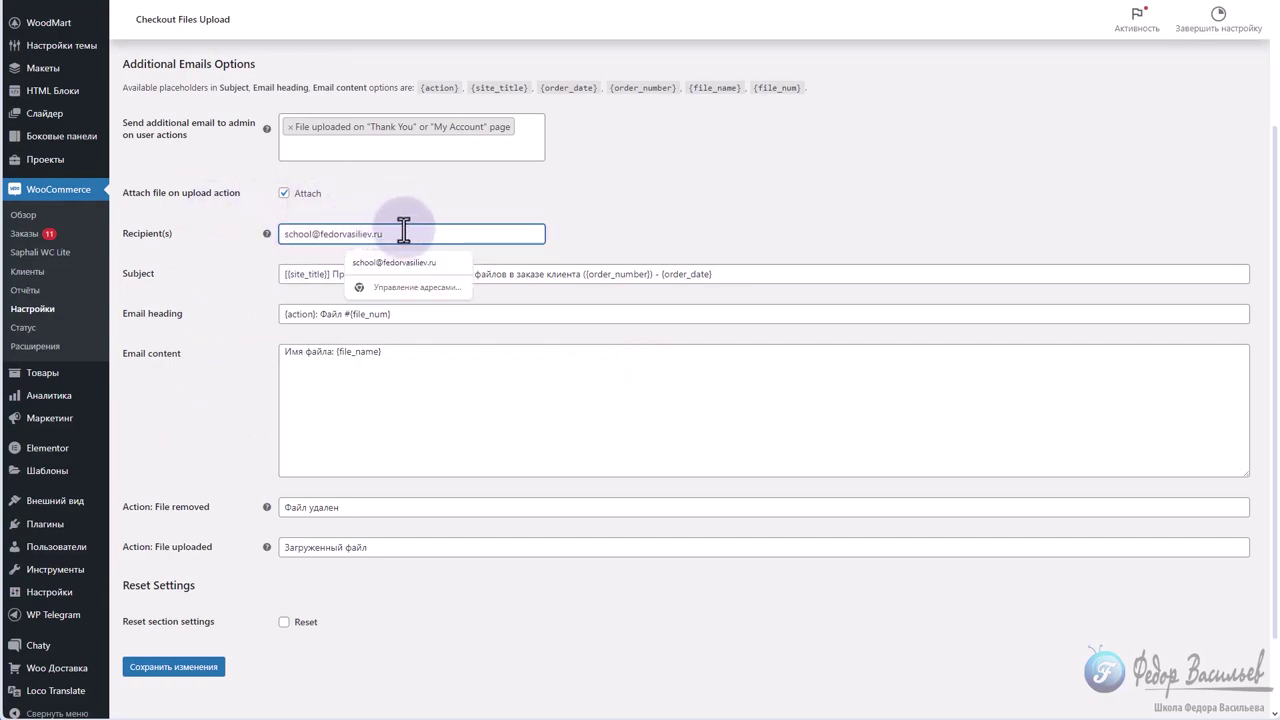
click(656, 196)
drag(332, 274, 578, 274)
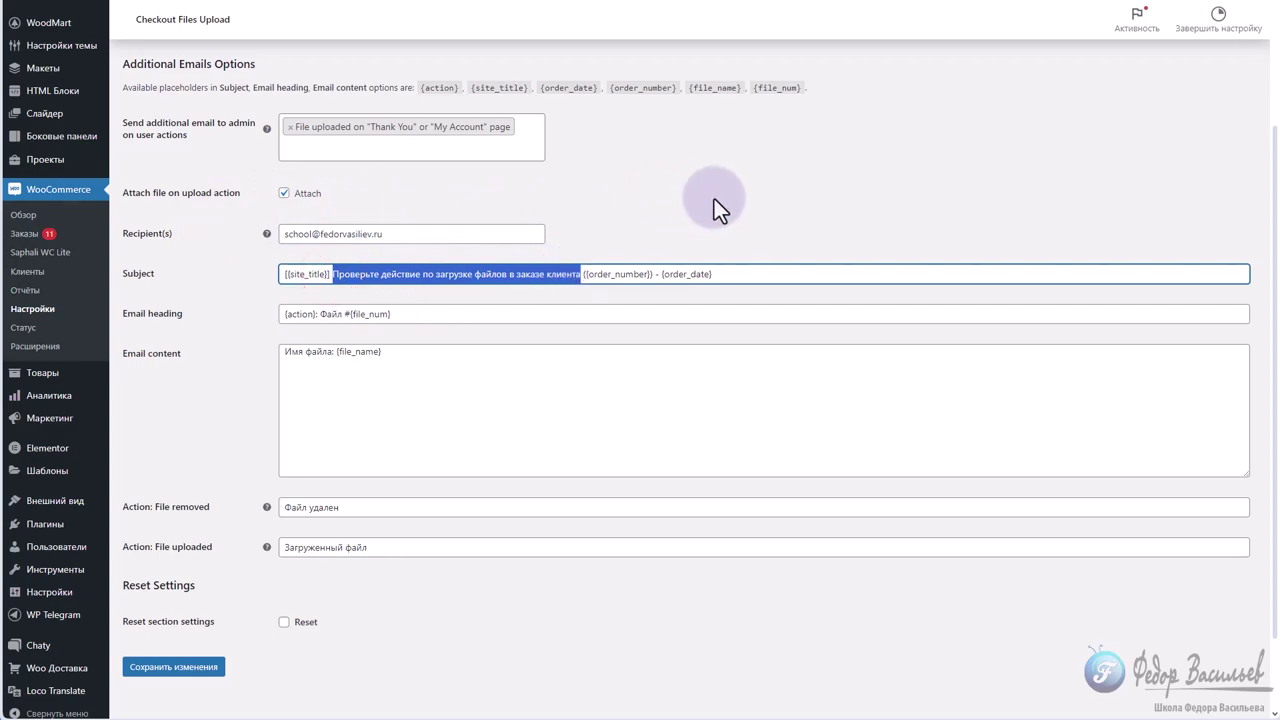
double_click(318, 312)
drag(284, 352, 331, 354)
click(256, 393)
click(399, 316)
drag(397, 316, 337, 352)
Examine the action texts for removed and uploaded files and the option for resetting the Emails section.
scroll(180, 400, down, 1)
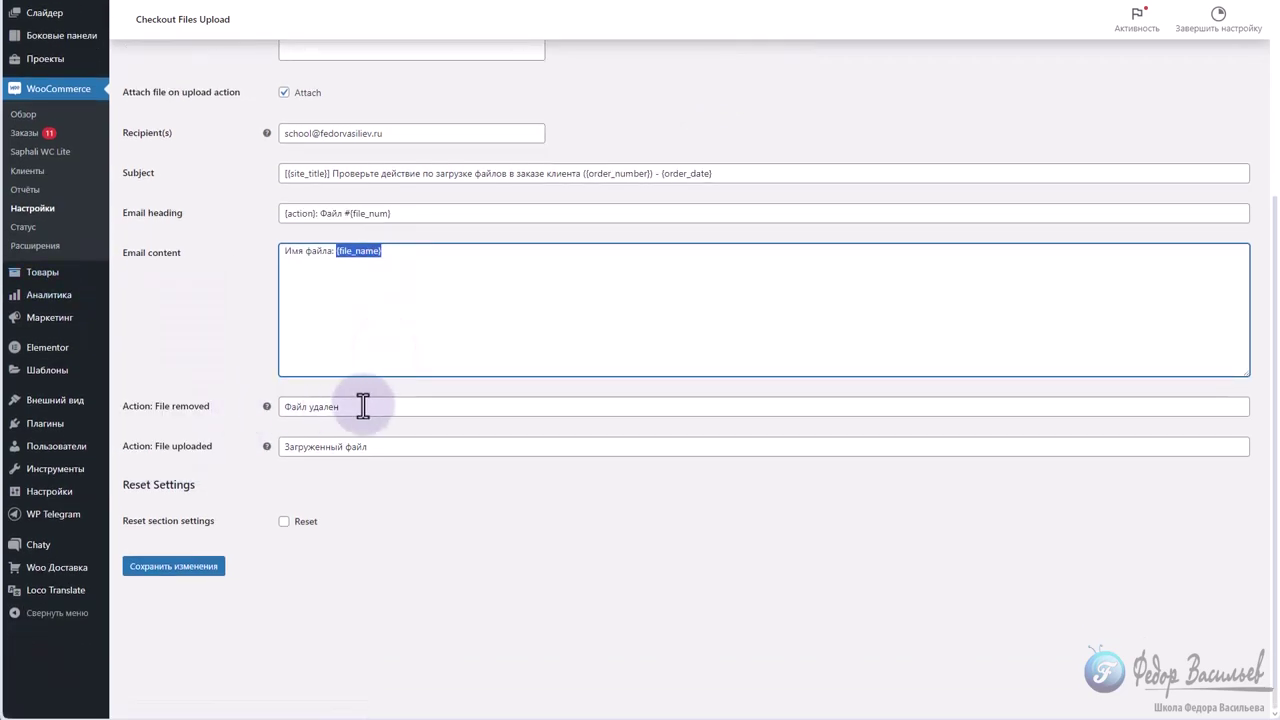
drag(357, 397, 207, 407)
click(214, 406)
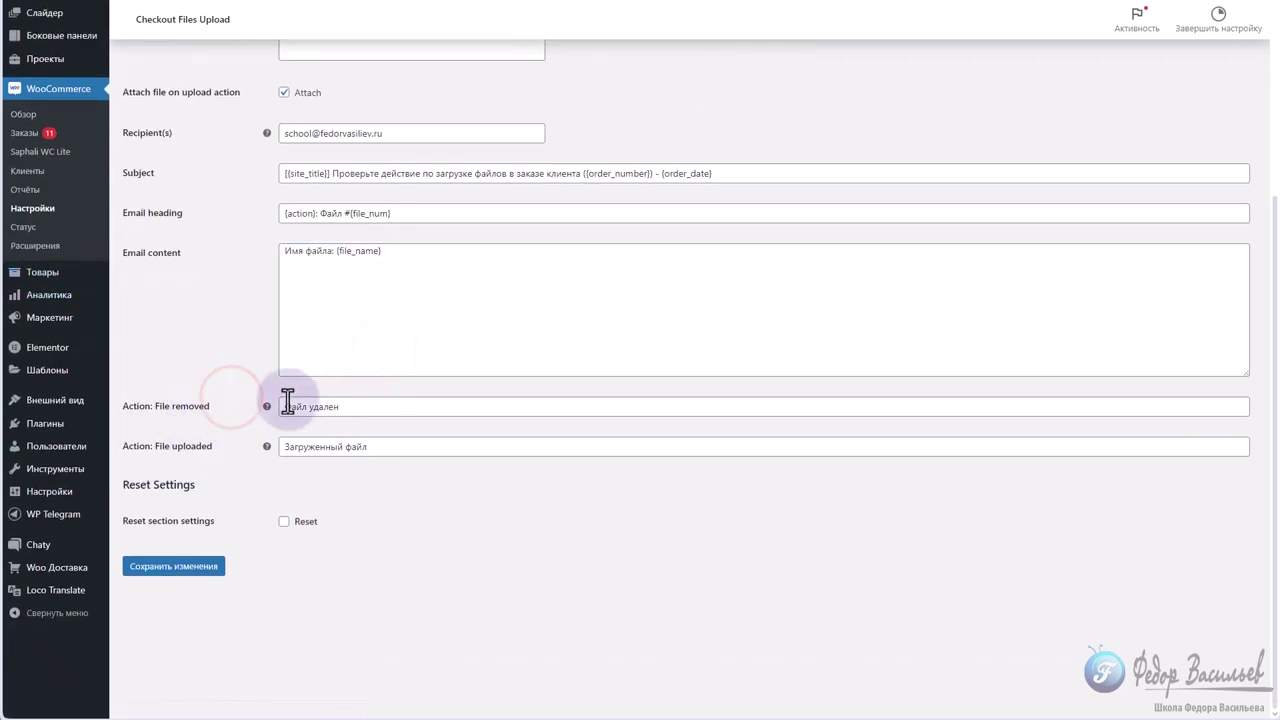
drag(374, 446, 259, 447)
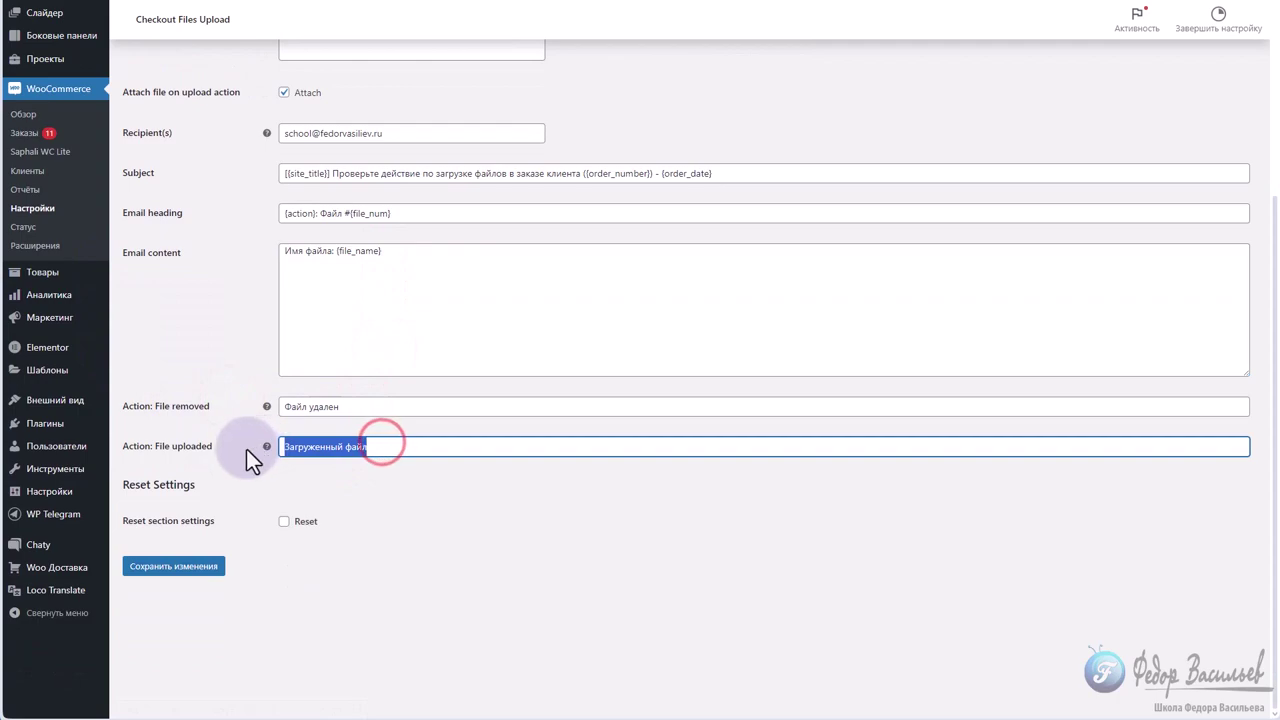
click(400, 460)
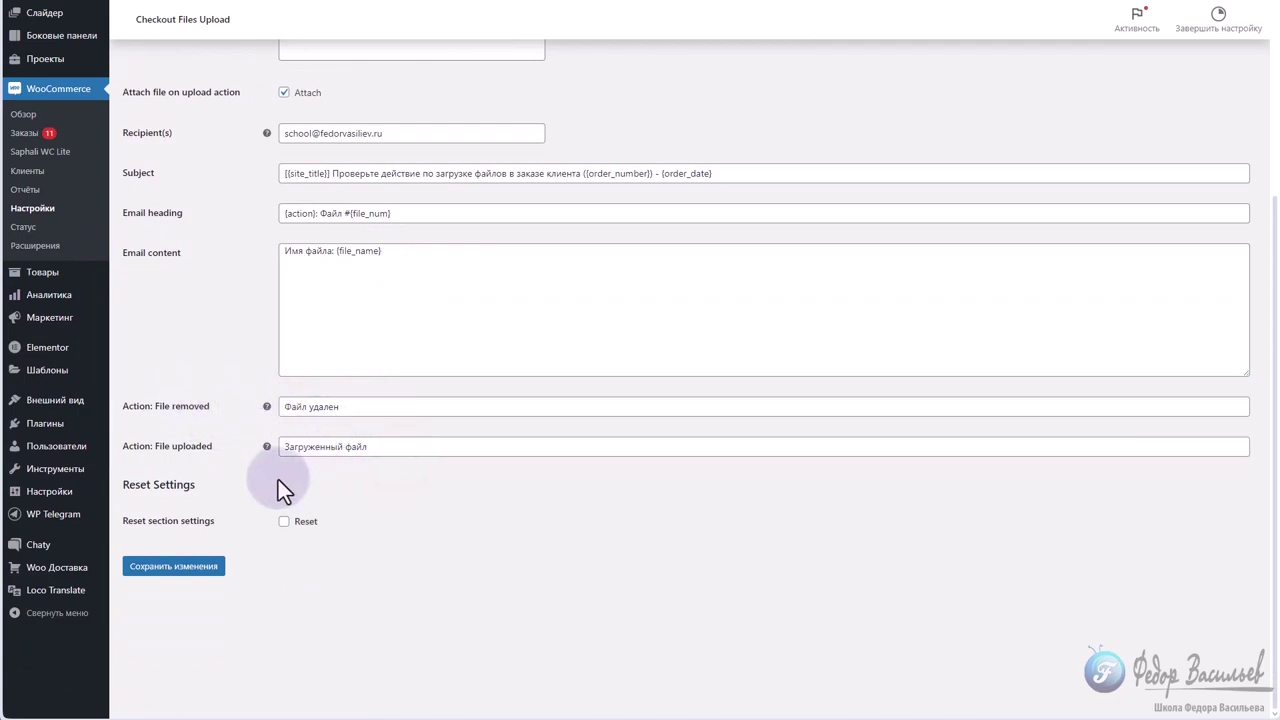
drag(363, 405, 260, 405)
drag(408, 450, 258, 467)
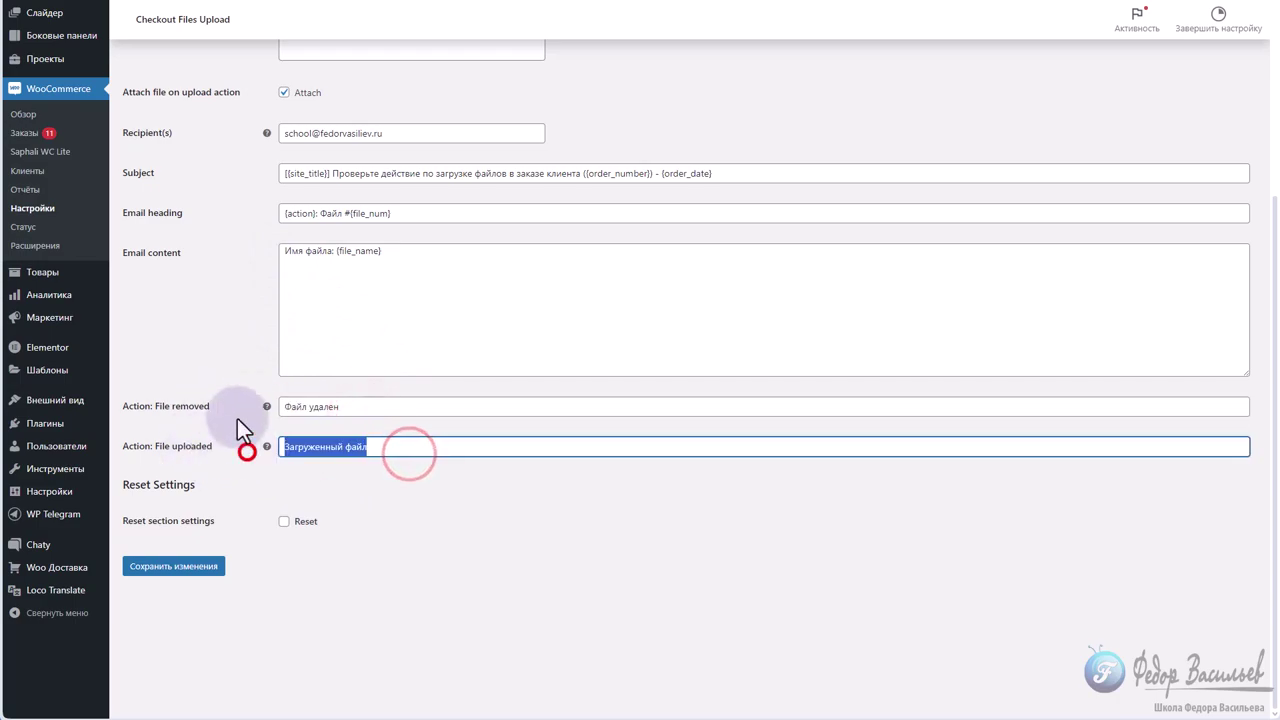
click(358, 489)
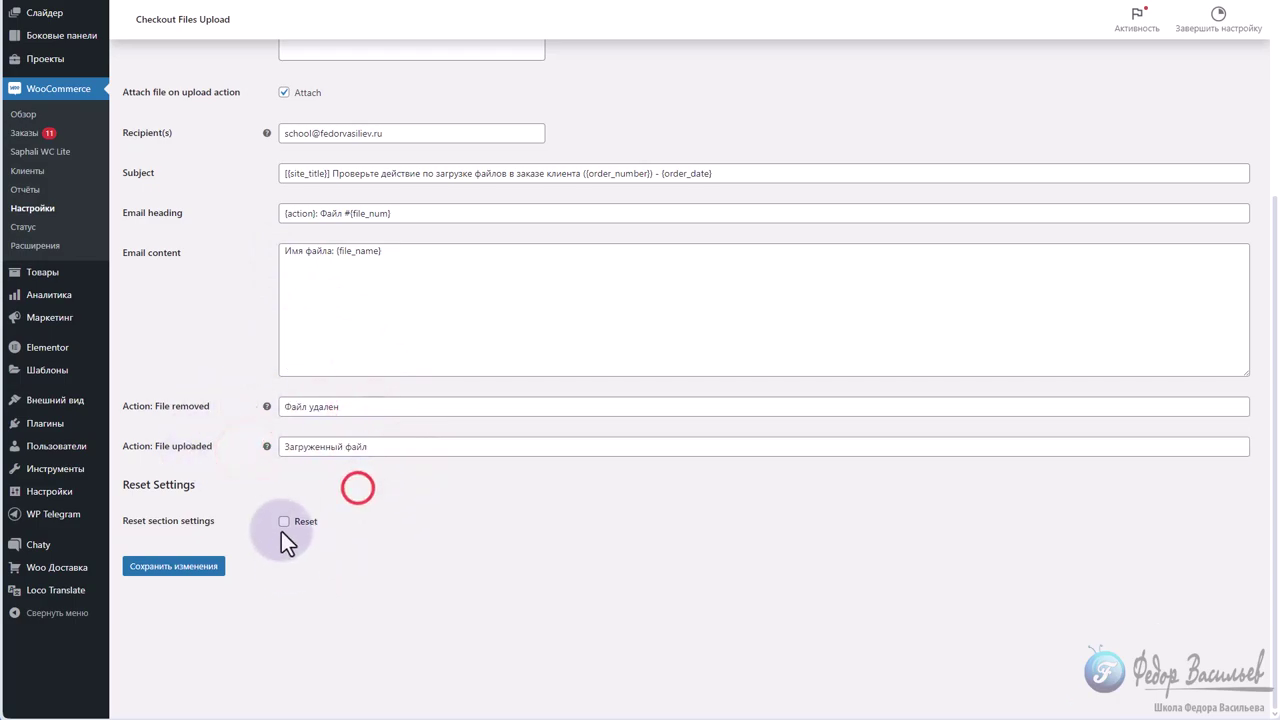
Open the plugin's Template settings and examine the form template and styling options.
scroll(285, 535, up, 3)
click(211, 101)
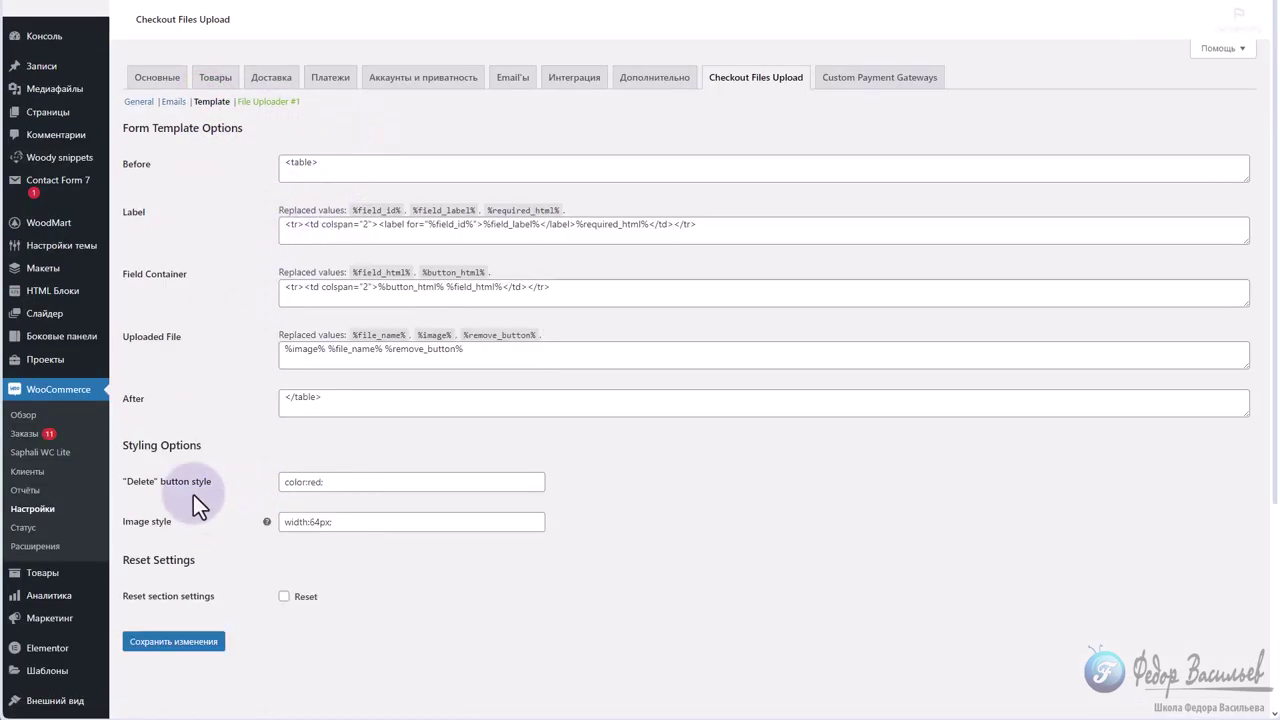
Open the File Uploader #1 settings and examine the enabled, required, multiple-files and accepted file types options.
click(266, 101)
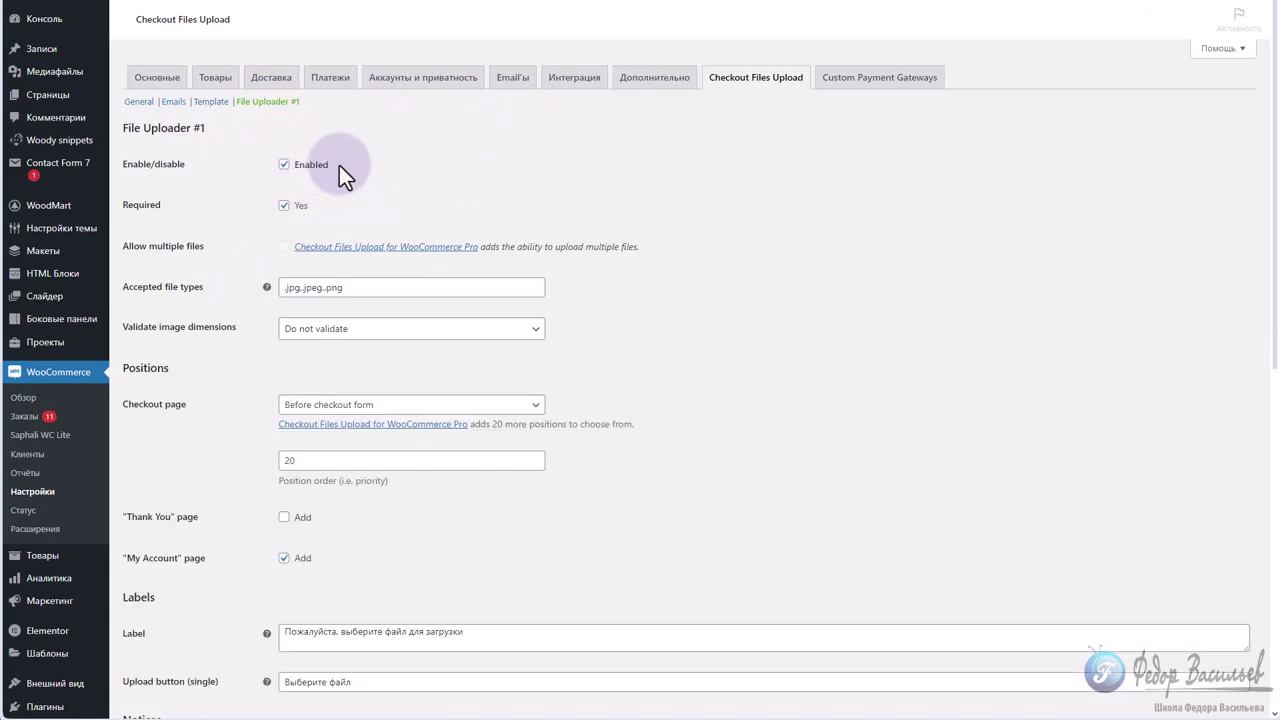
click(515, 177)
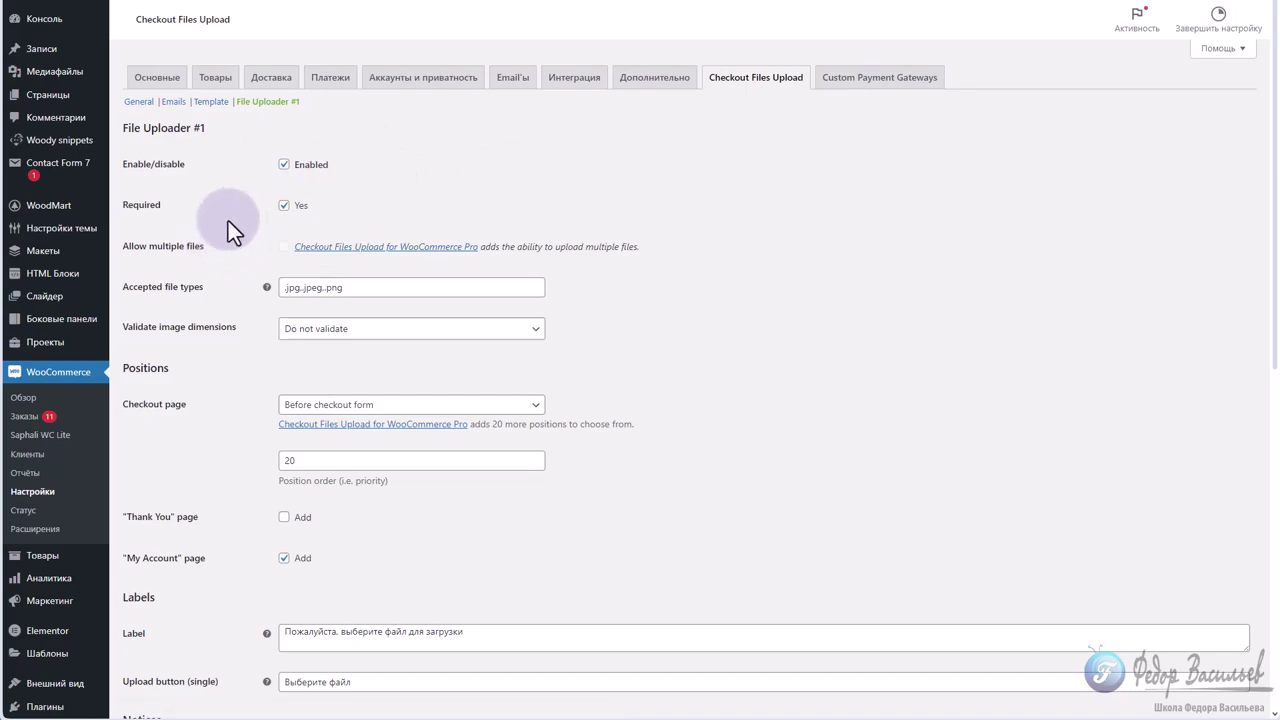
click(285, 207)
drag(645, 243, 256, 250)
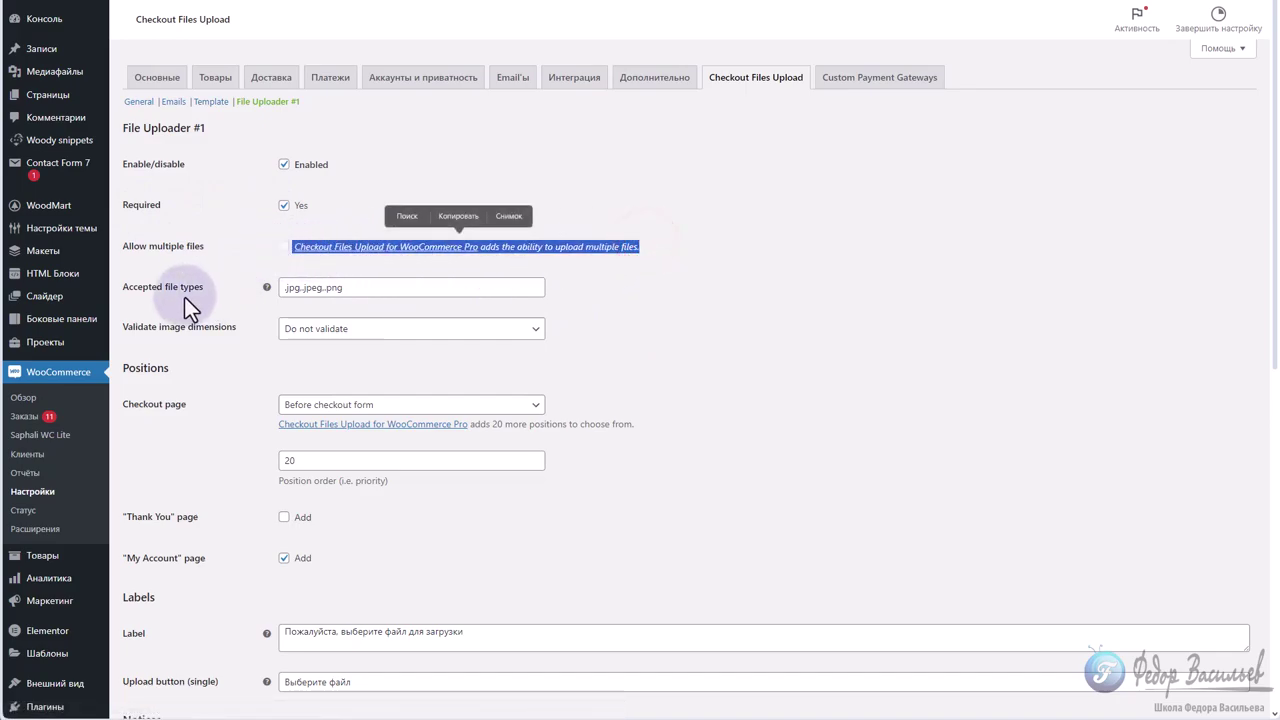
mouse_move(371, 291)
mouse_down()
mouse_move(246, 300)
mouse_move(363, 295)
mouse_up()
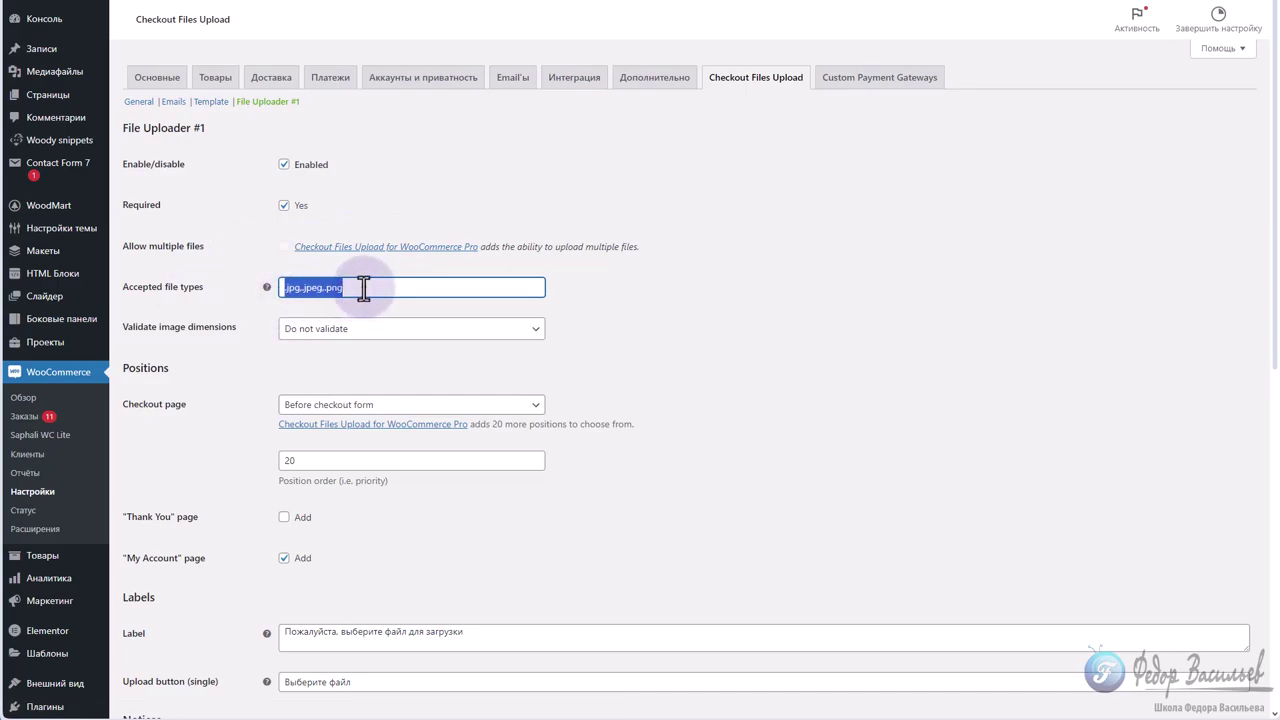
click(364, 290)
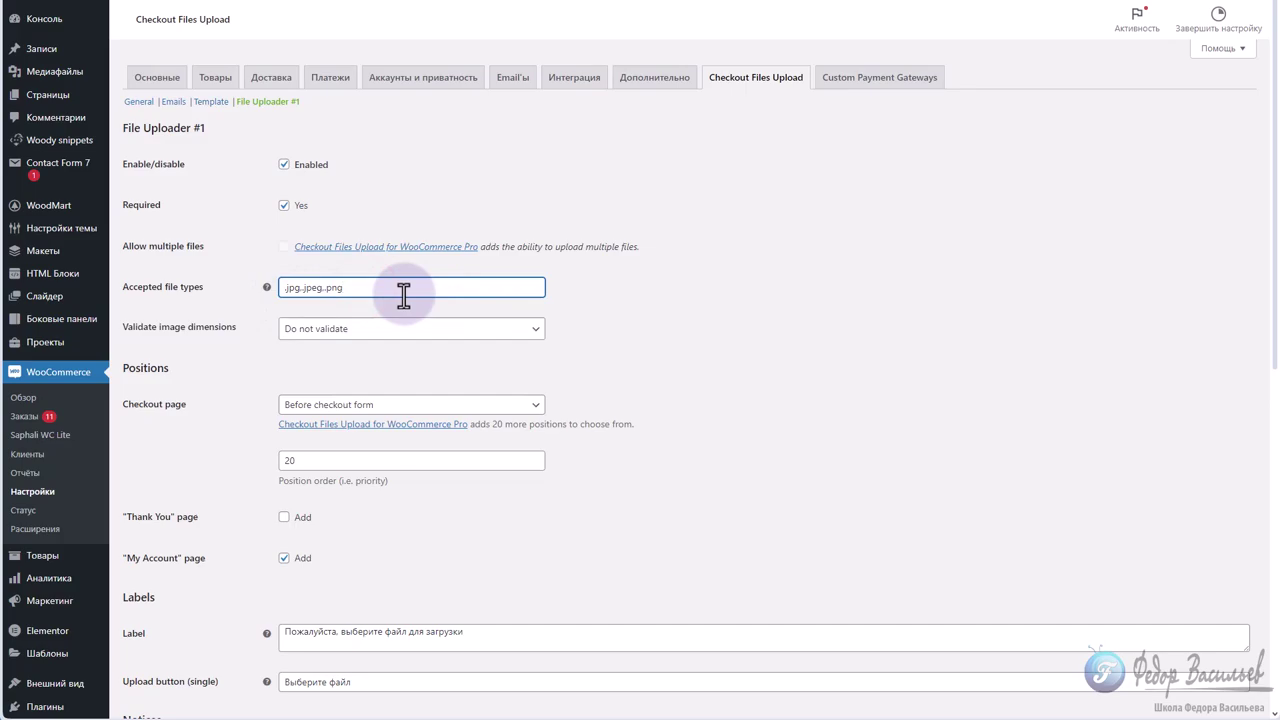
Set image dimension validation to Validate exact size and examine its width and height fields.
click(372, 330)
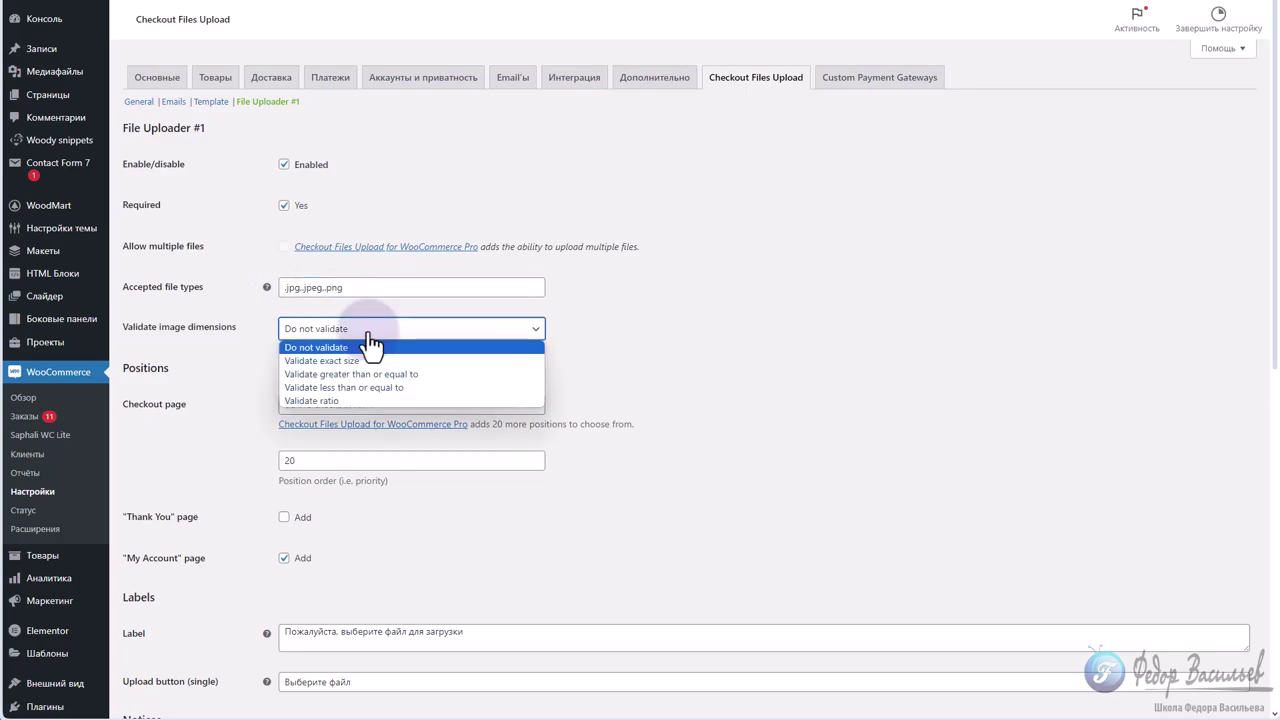
click(372, 342)
click(305, 322)
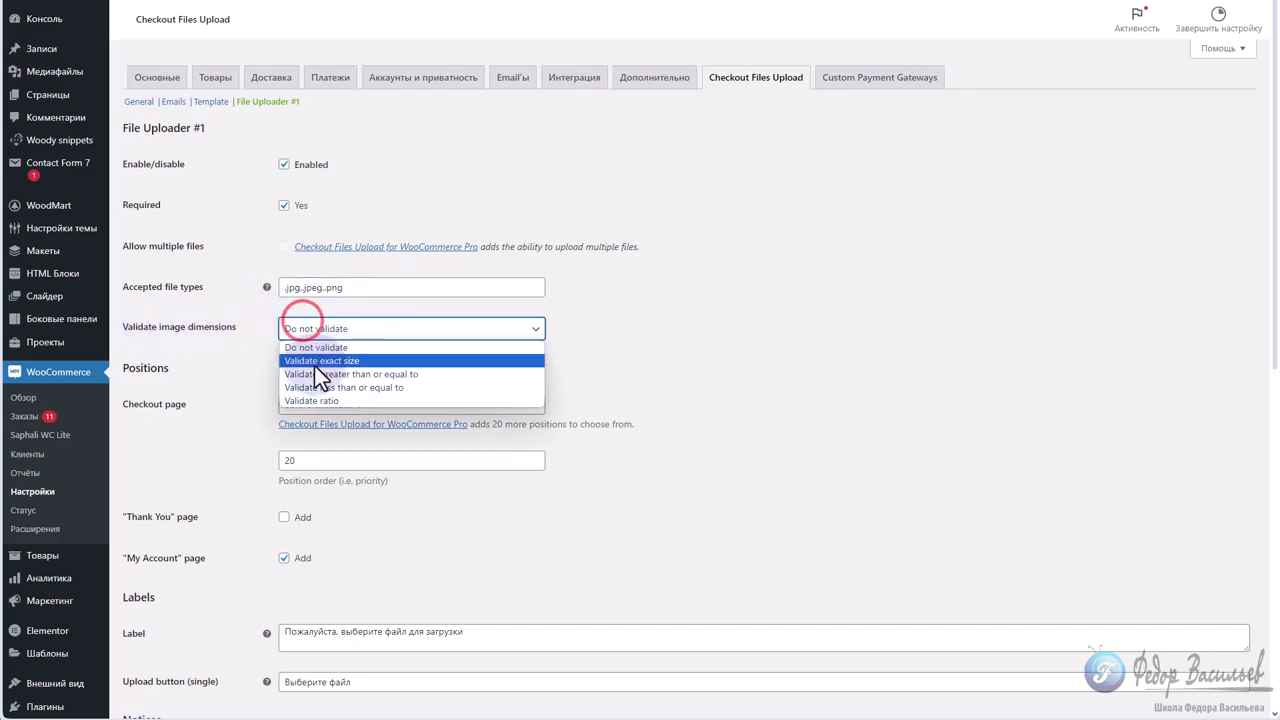
click(316, 362)
drag(304, 392, 276, 396)
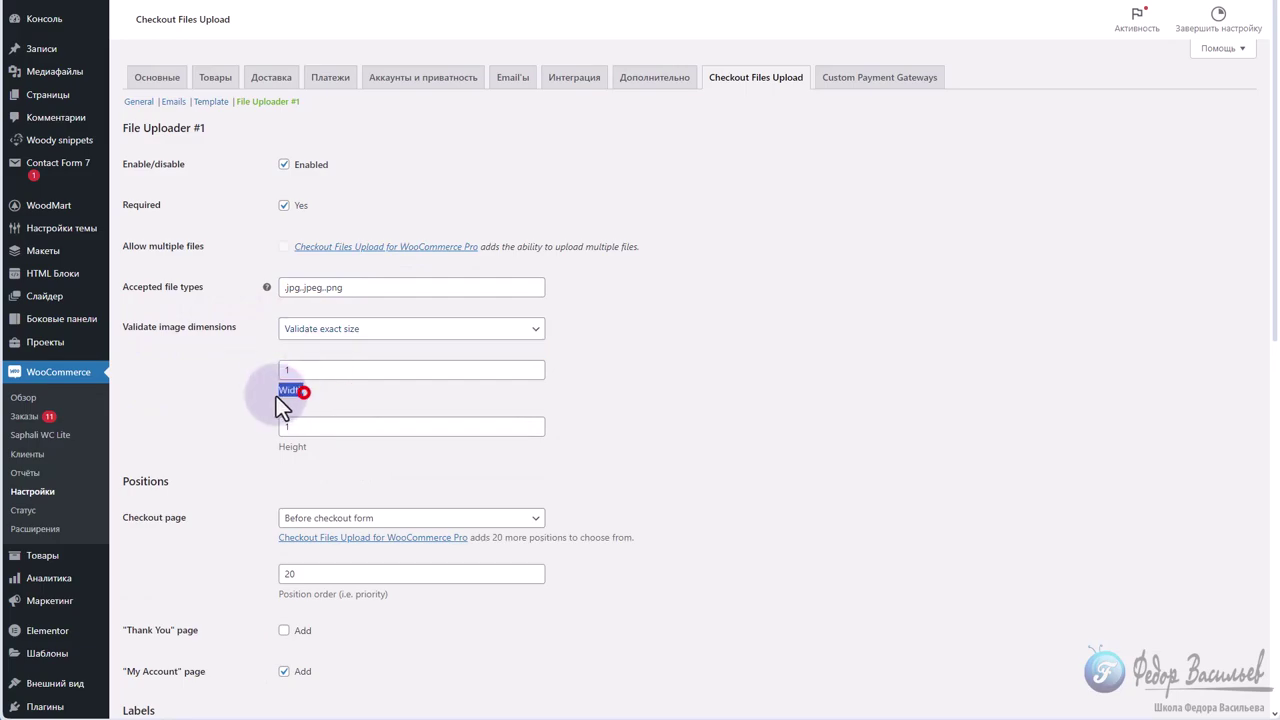
drag(306, 446, 280, 447)
click(224, 377)
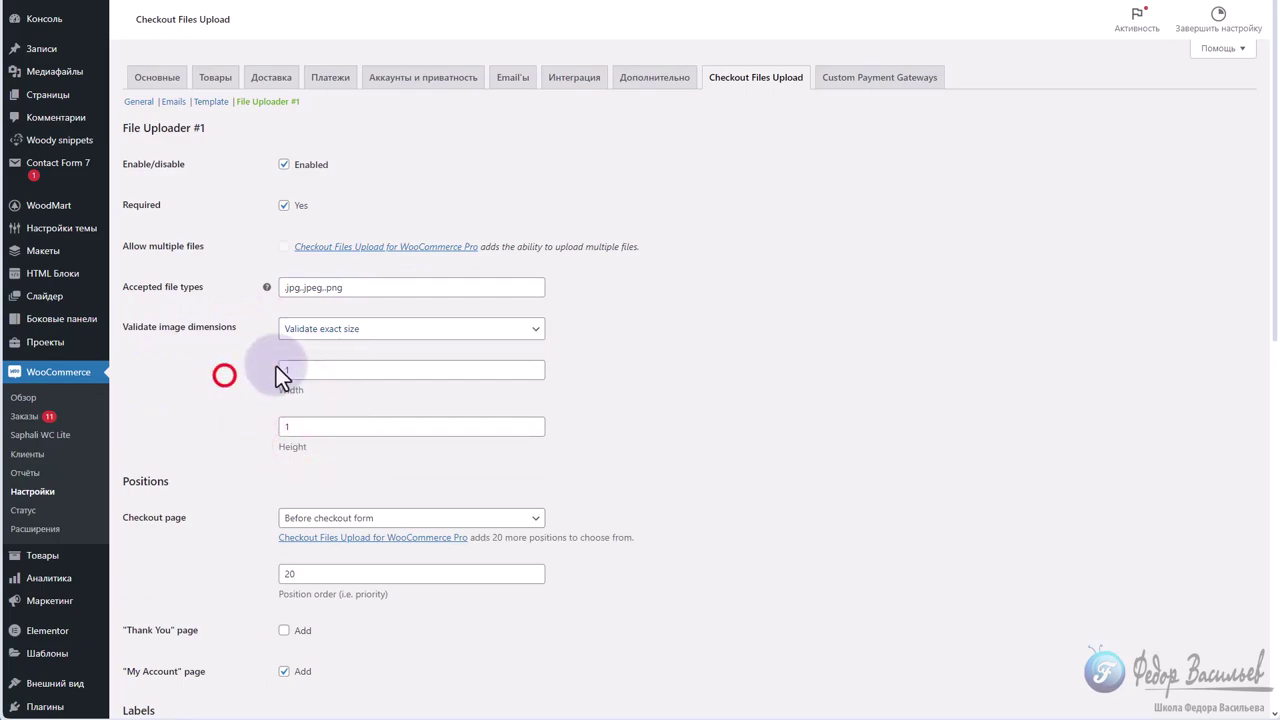
Set image dimension validation back to Do not validate.
click(318, 332)
click(315, 342)
scroll(195, 418, down, 1)
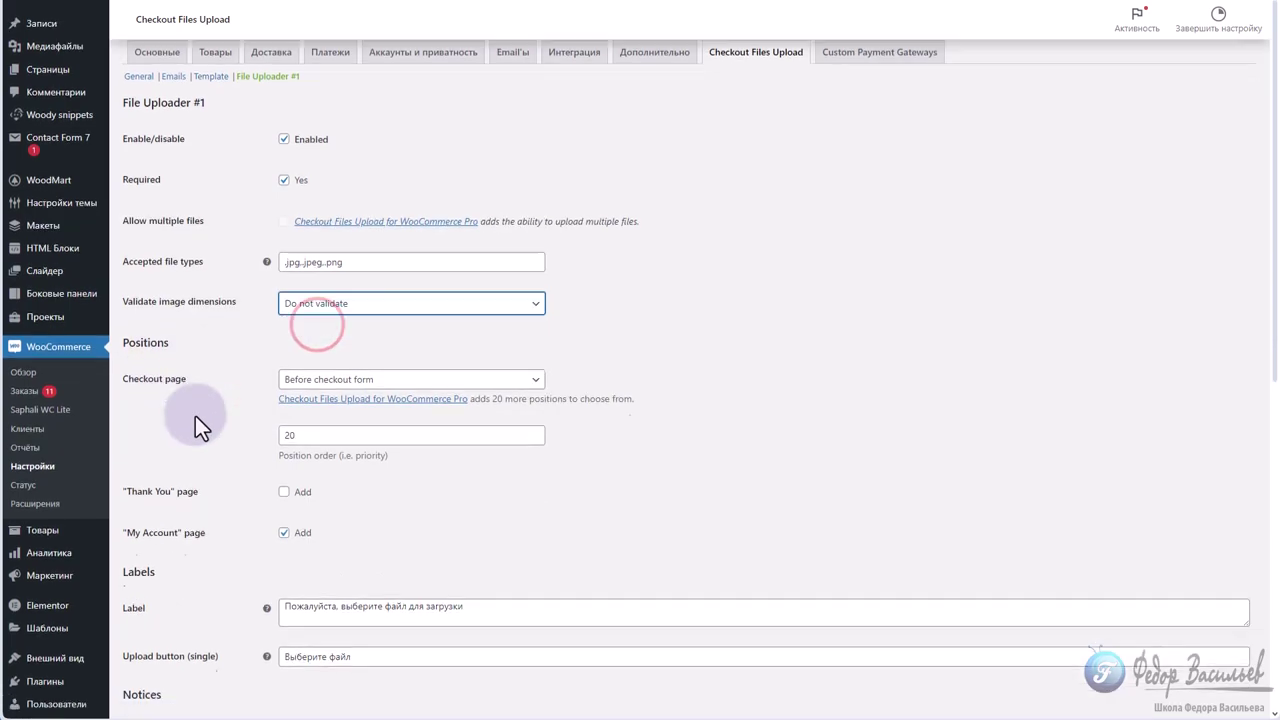
click(283, 334)
click(680, 297)
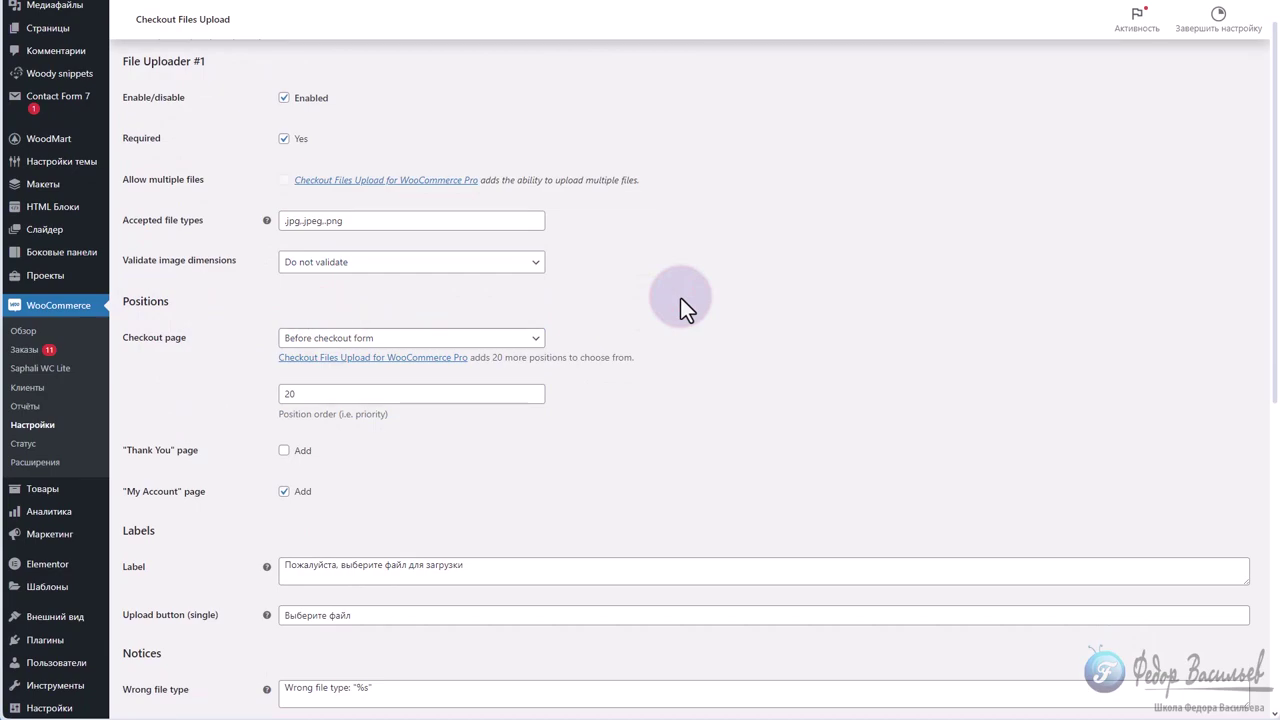
Examine the uploader position choices for the checkout page and the note about extra positions in the Pro plugin.
click(518, 340)
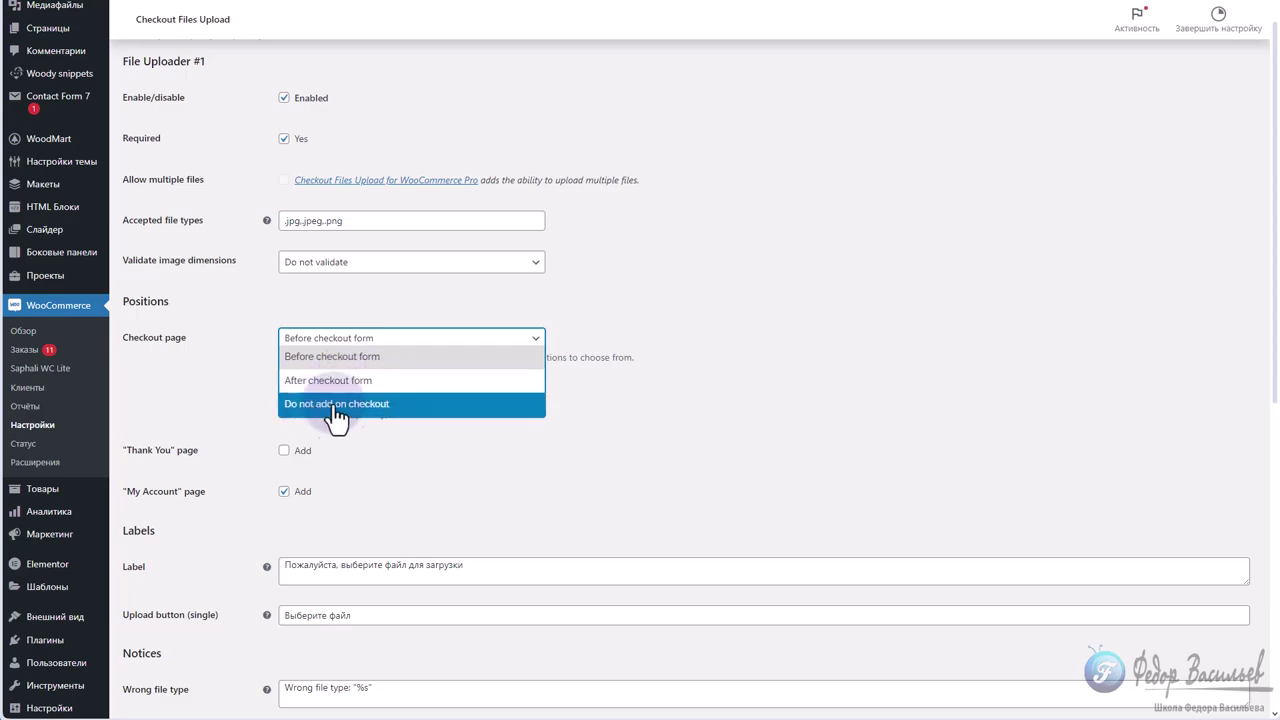
click(666, 305)
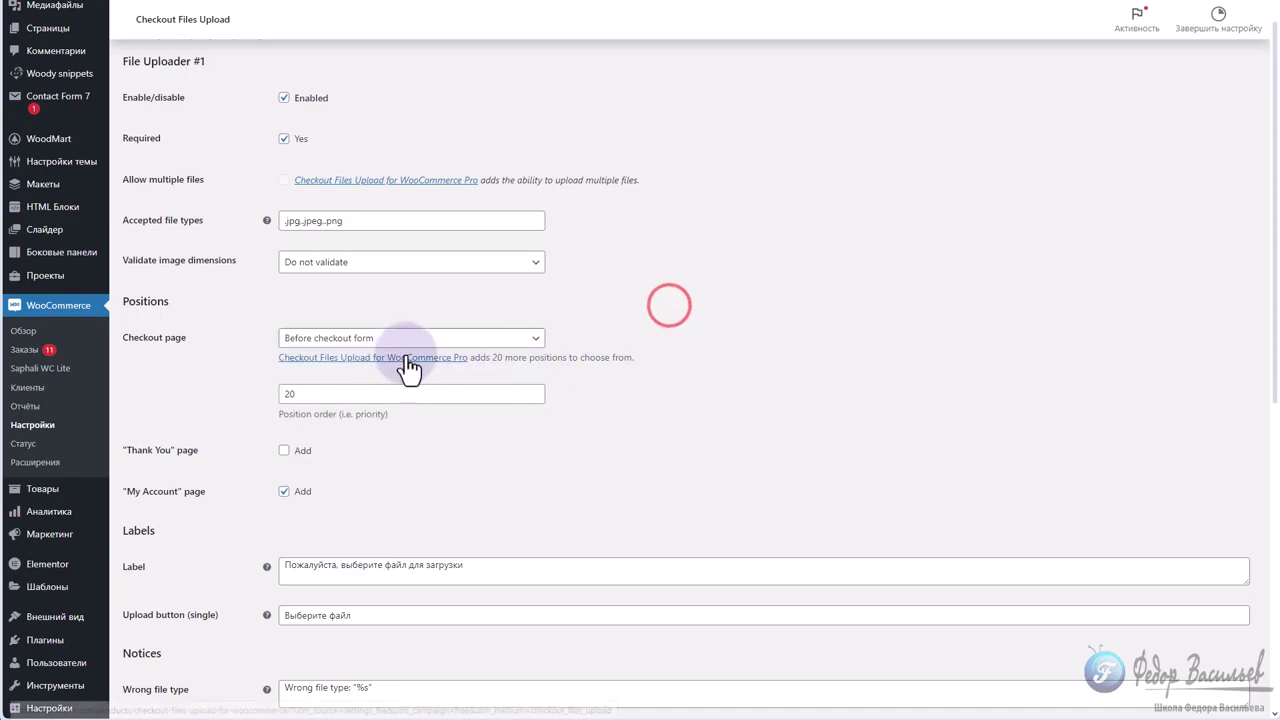
drag(484, 362, 614, 386)
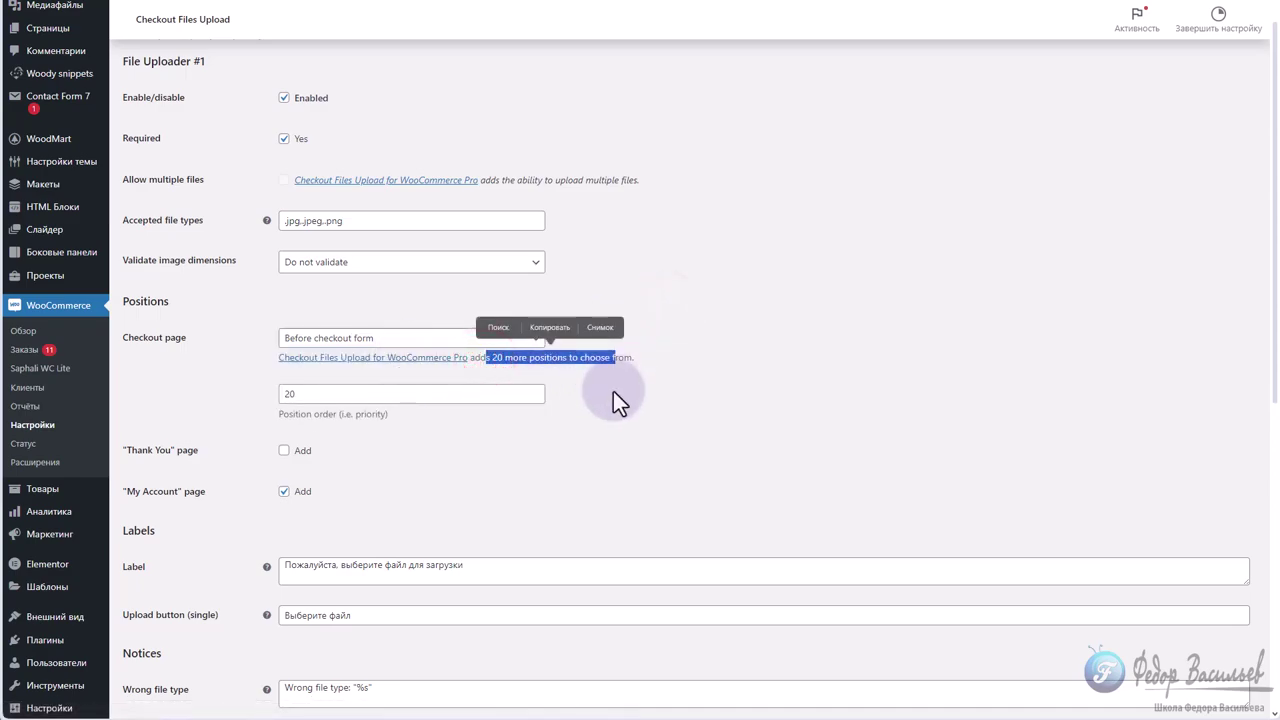
click(613, 391)
drag(472, 357, 252, 362)
Examine the options for adding the uploader to the "Thank You" and "My Account" pages.
scroll(297, 256, down, 2)
double_click(301, 252)
triple_click(199, 252)
drag(187, 303, 115, 290)
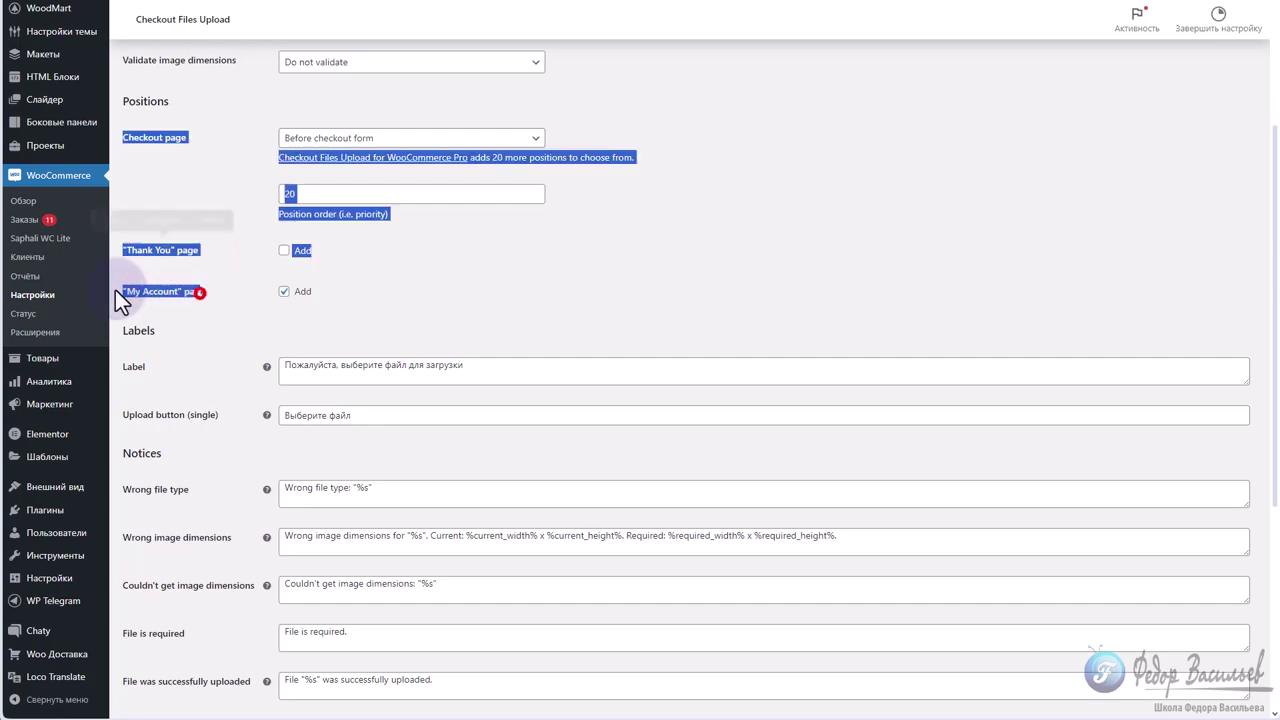
click(357, 293)
Examine the uploader's Label text in the Labels section.
scroll(372, 305, down, 1)
drag(490, 230, 251, 234)
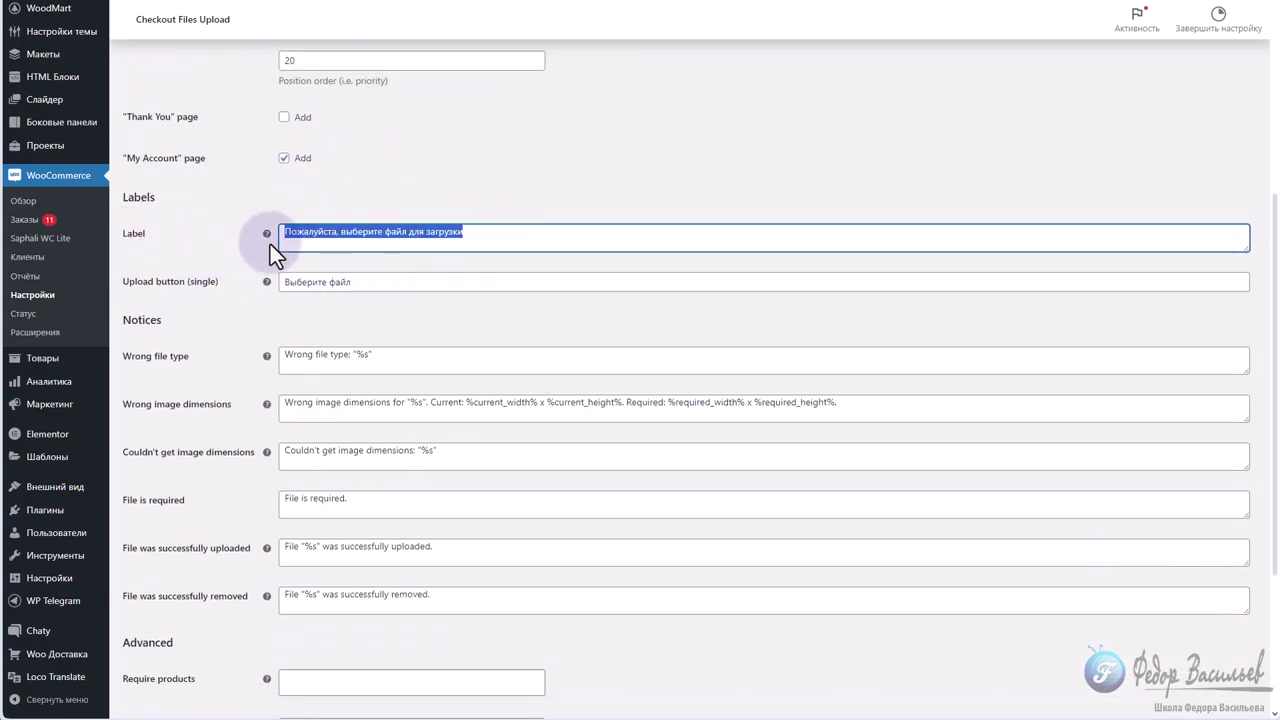
click(400, 238)
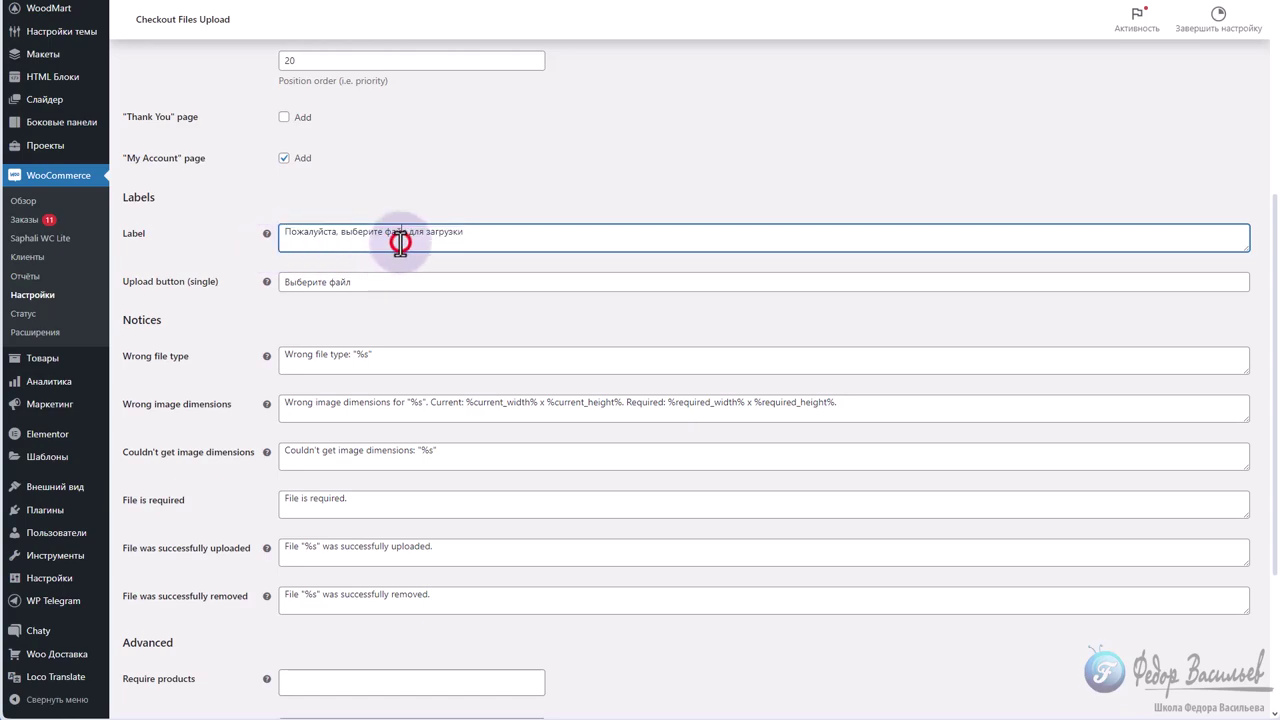
triple_click(497, 236)
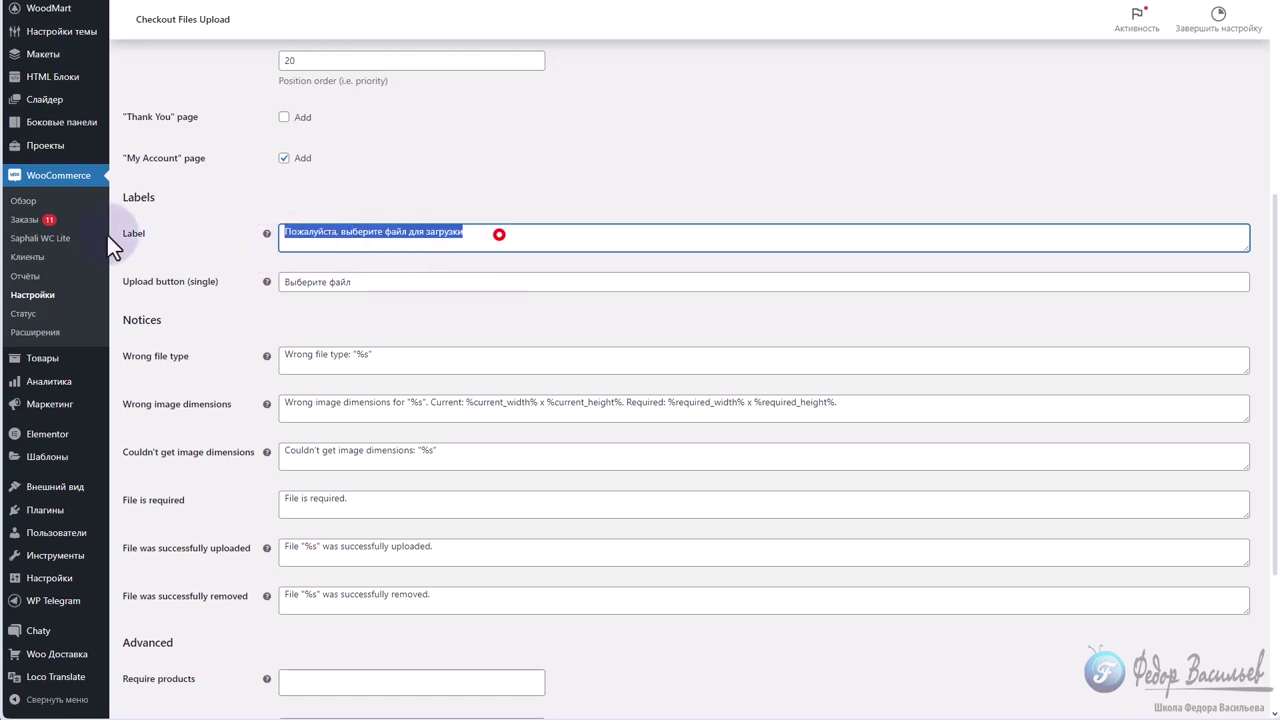
Examine the upload button text and the notice messages for wrong file type, image dimensions, required file, successful upload and removal.
drag(350, 282, 246, 294)
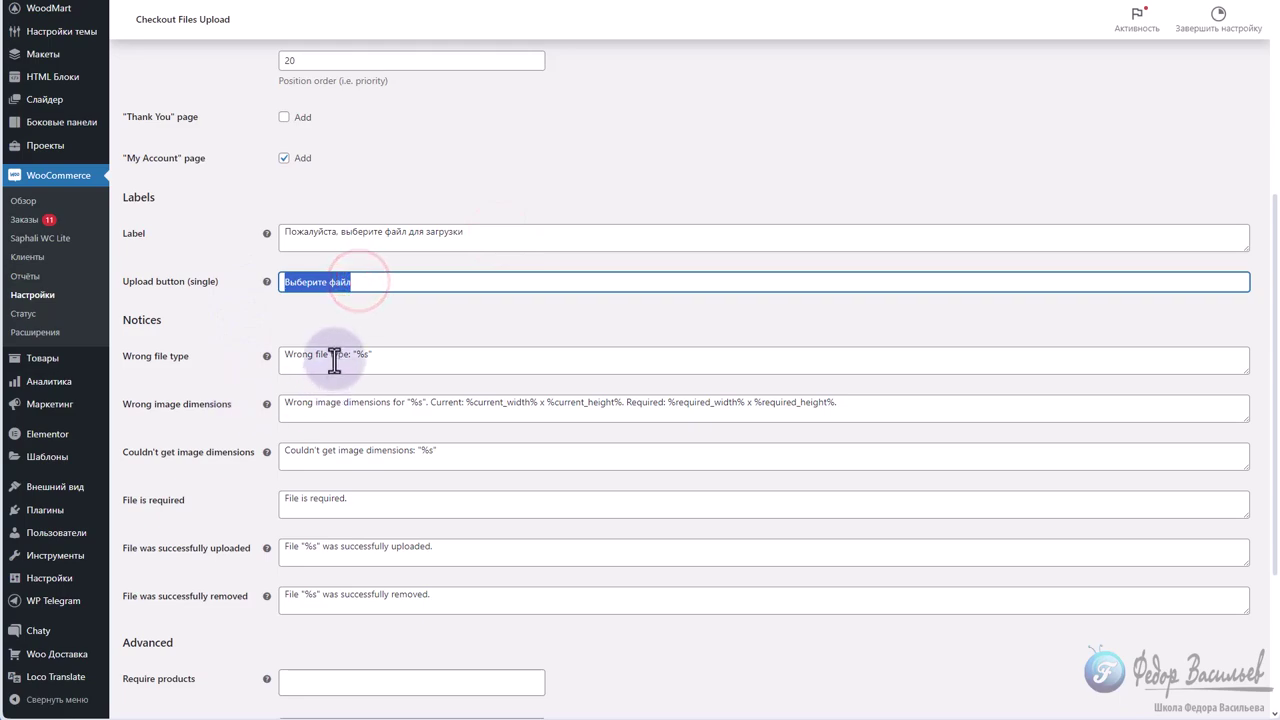
drag(329, 355, 262, 360)
drag(376, 354, 352, 360)
drag(406, 402, 220, 440)
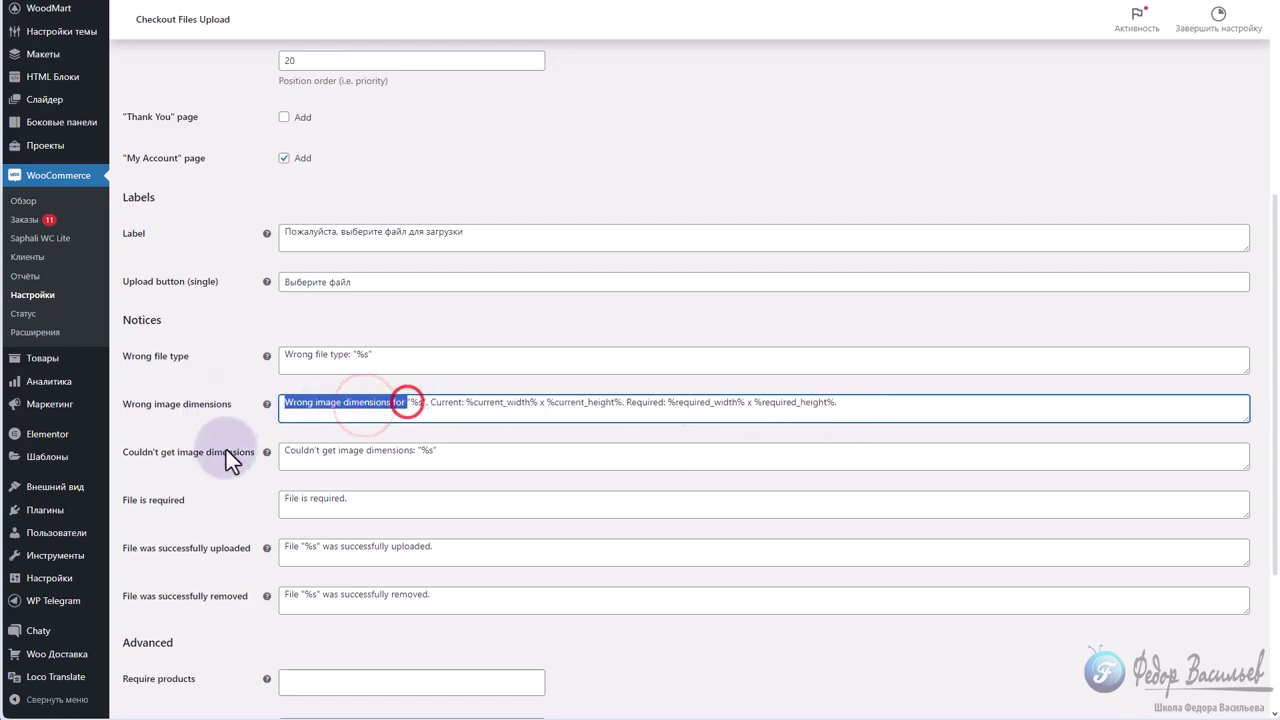
scroll(334, 443, down, 2)
drag(346, 297, 263, 303)
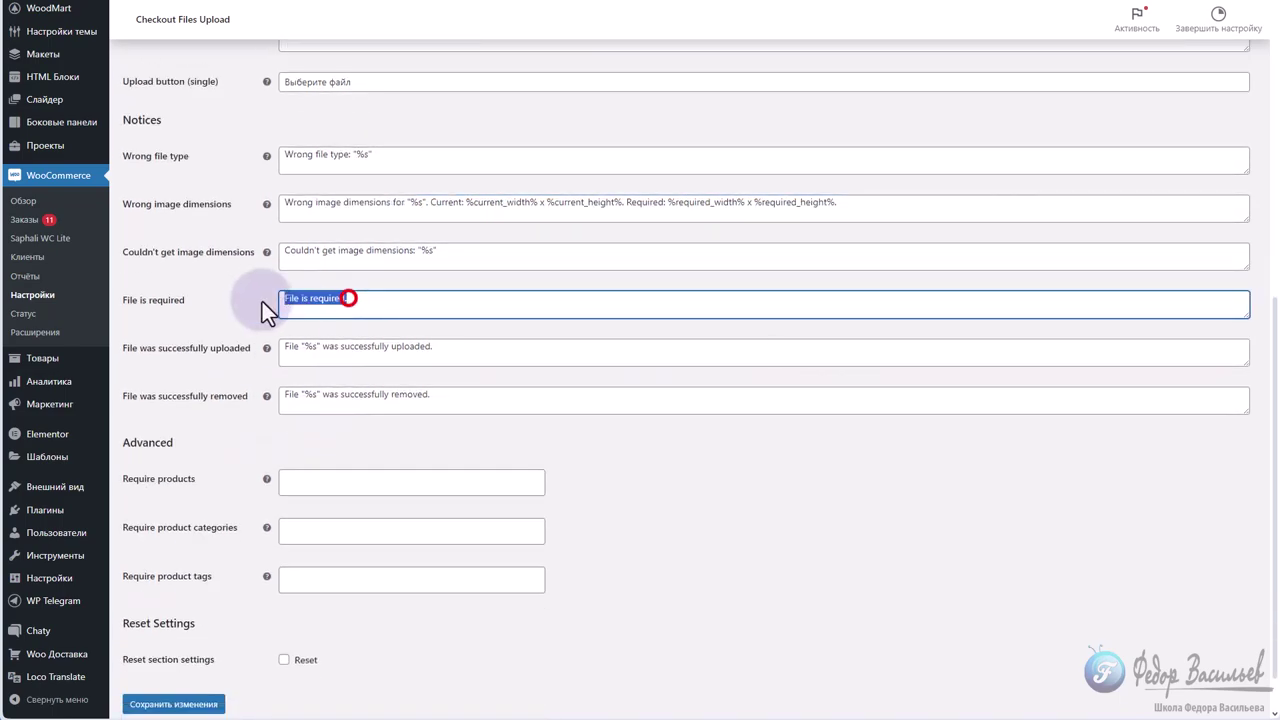
drag(471, 349, 232, 350)
drag(468, 392, 200, 400)
scroll(200, 392, down, 1)
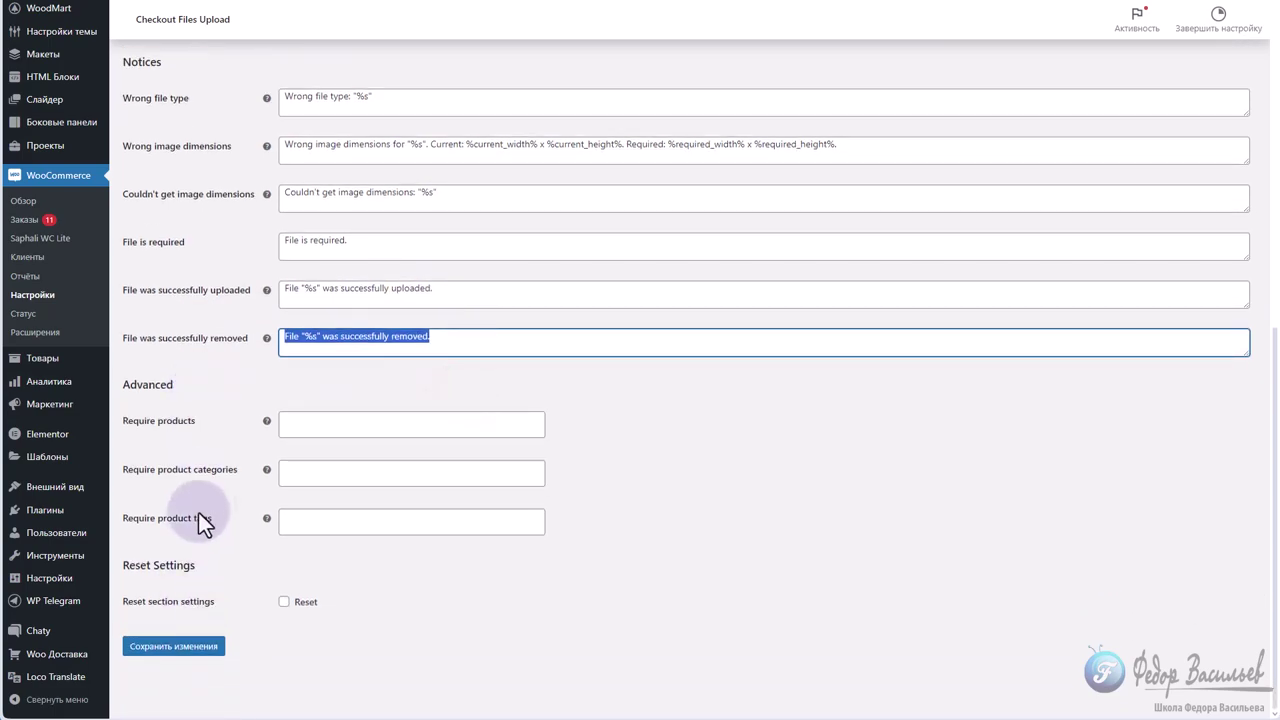
Add the products Мягкая игрушка Медведь с бантом and Мягкая игрушка Медведь с бантом "Я люблю тебя" to the uploader's required products.
click(357, 412)
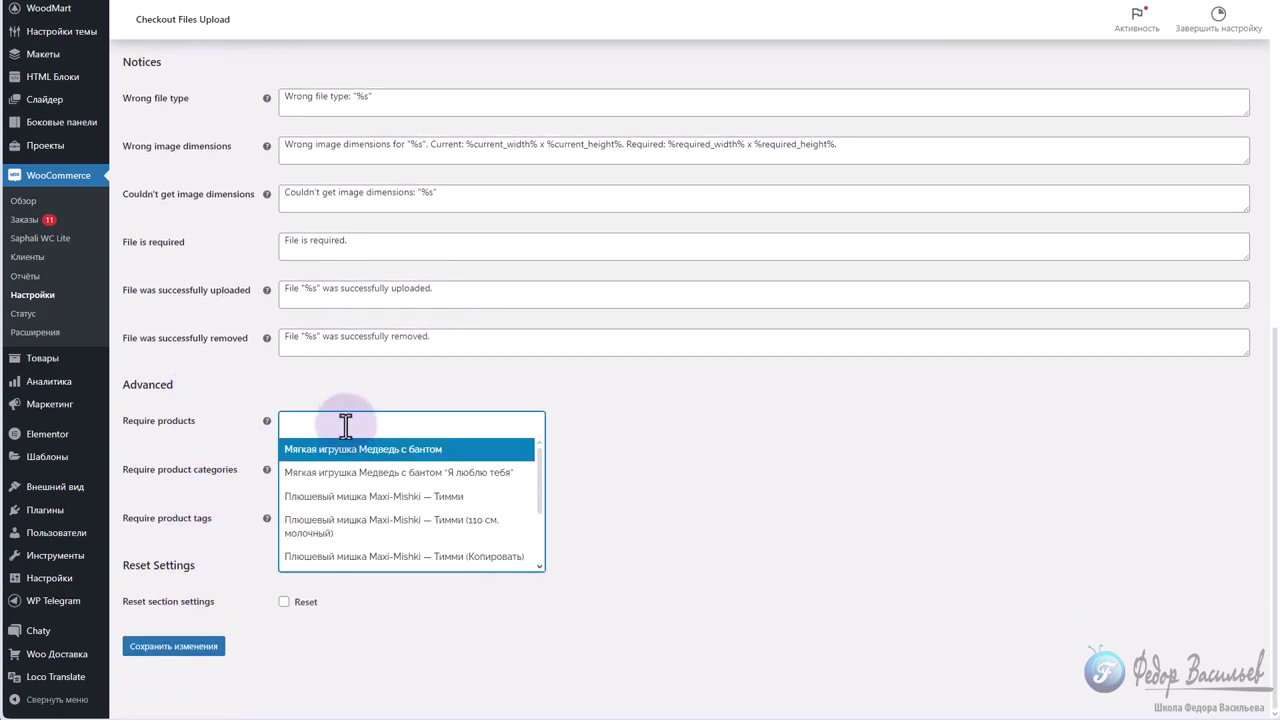
scroll(335, 462, down, 1)
scroll(345, 520, down, 1)
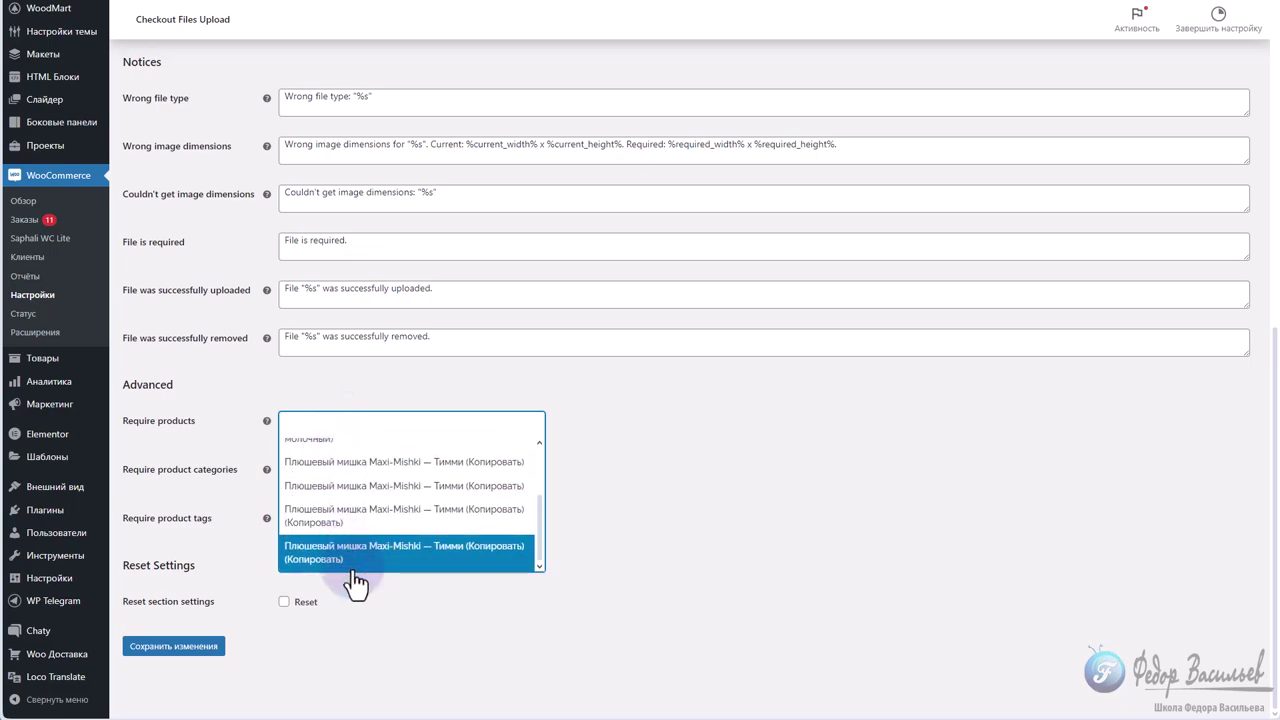
scroll(335, 540, up, 2)
scroll(330, 548, down, 5)
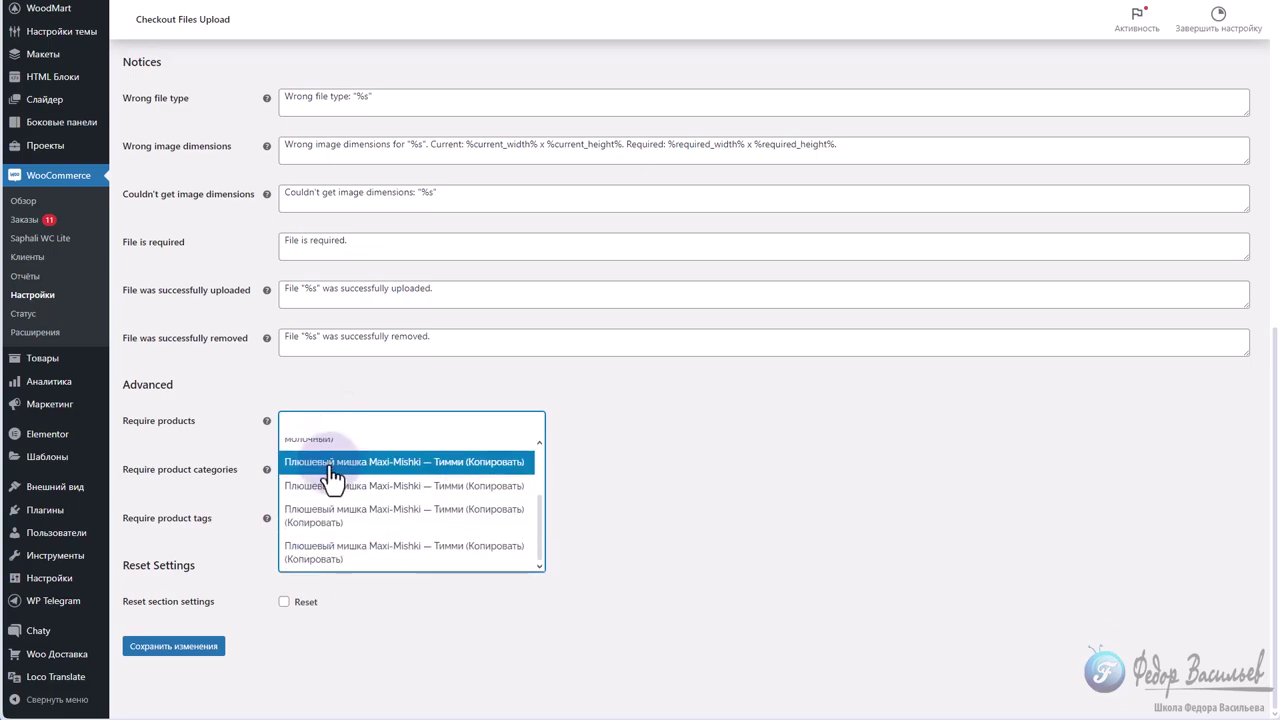
scroll(335, 520, up, 6)
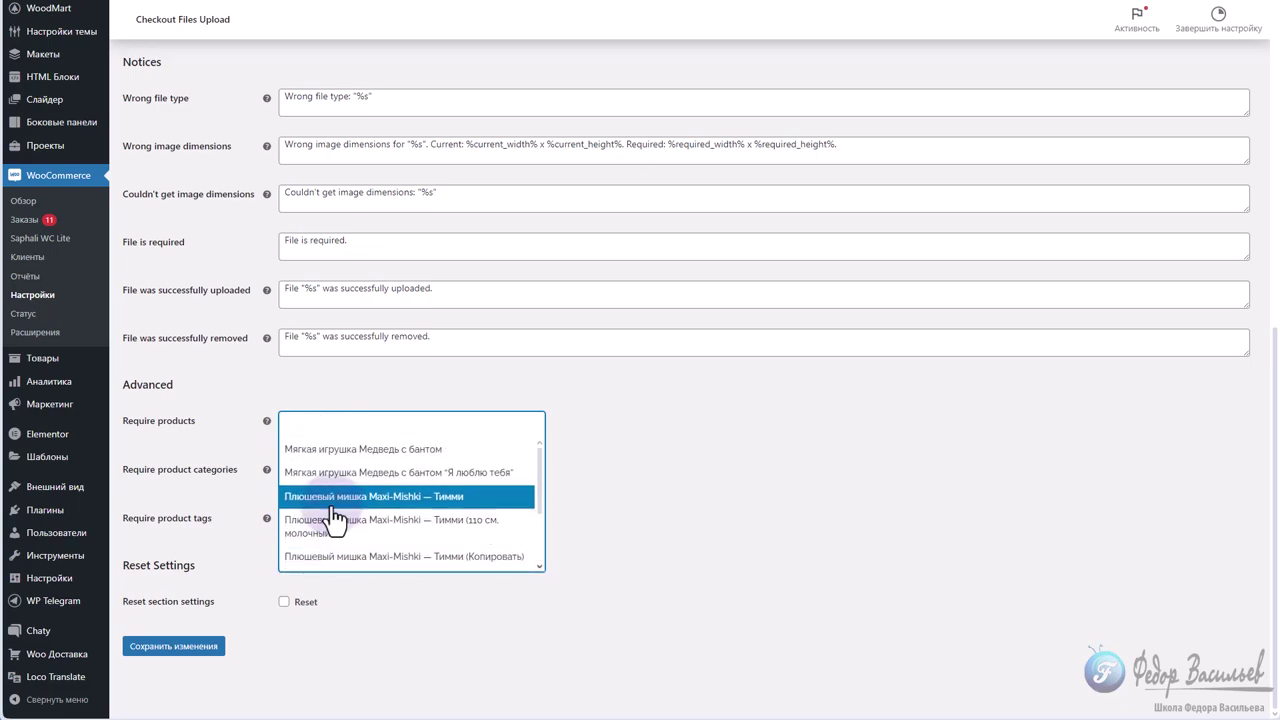
click(325, 450)
click(338, 448)
click(342, 503)
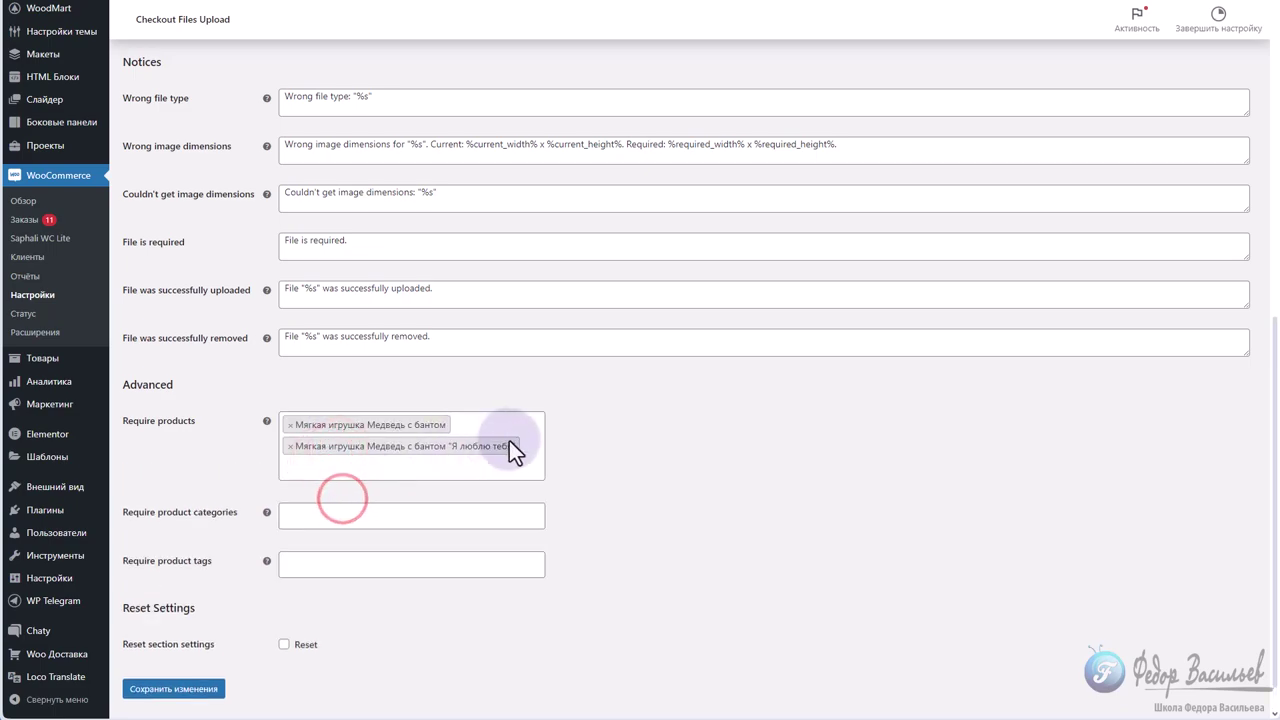
Remove both teddy bear products from the uploader's required products.
click(290, 446)
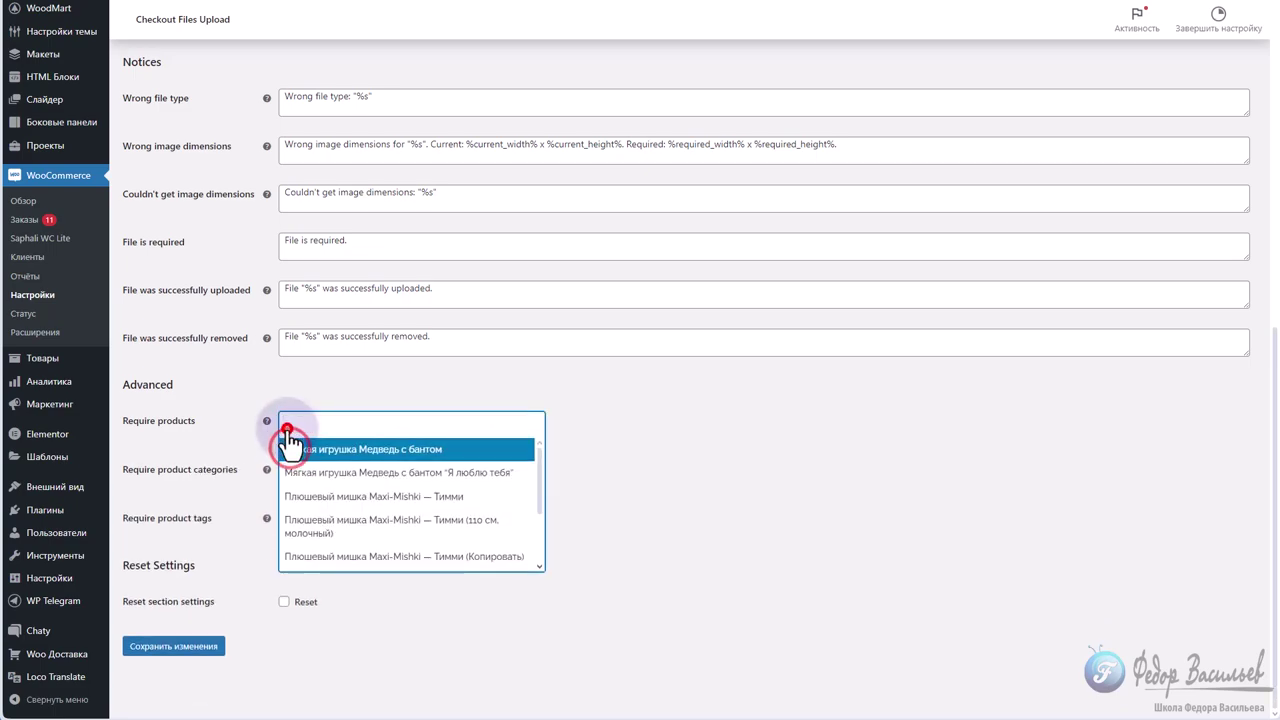
click(289, 425)
click(210, 407)
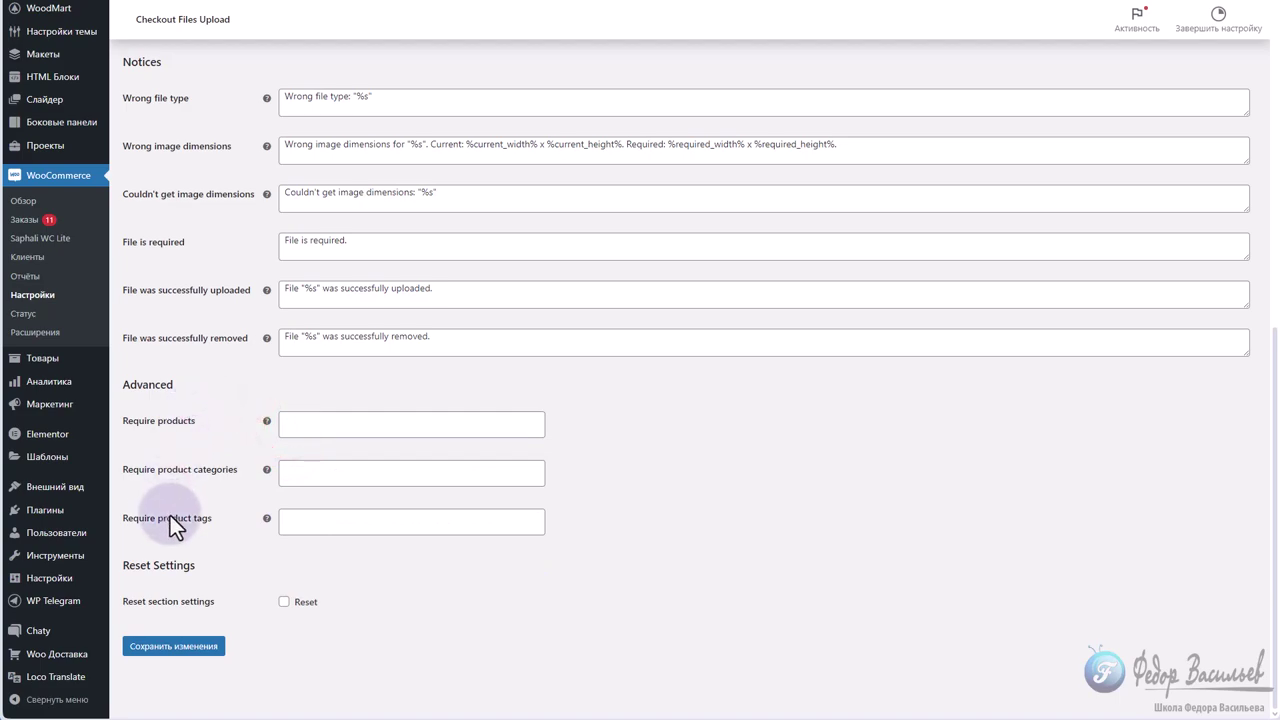
Try Подарочные корзины as the uploader's required product category and clear the selection again.
click(310, 475)
scroll(320, 515, down, 5)
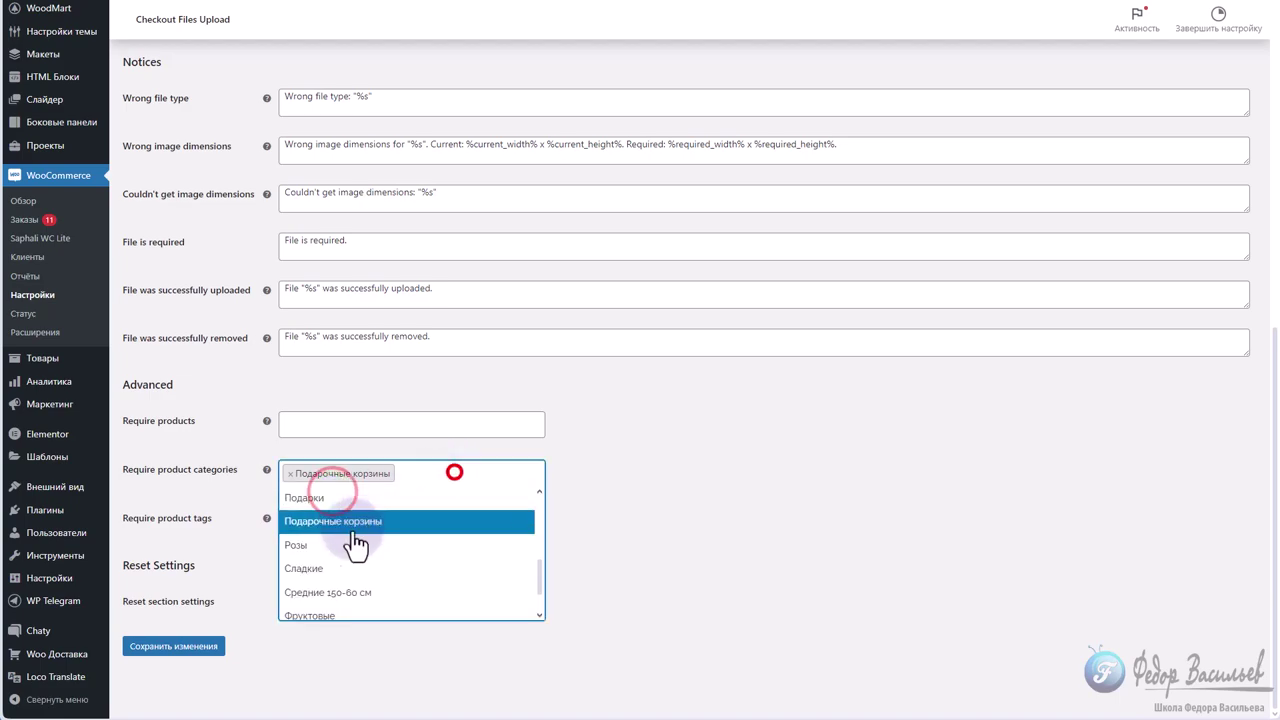
click(314, 533)
click(405, 474)
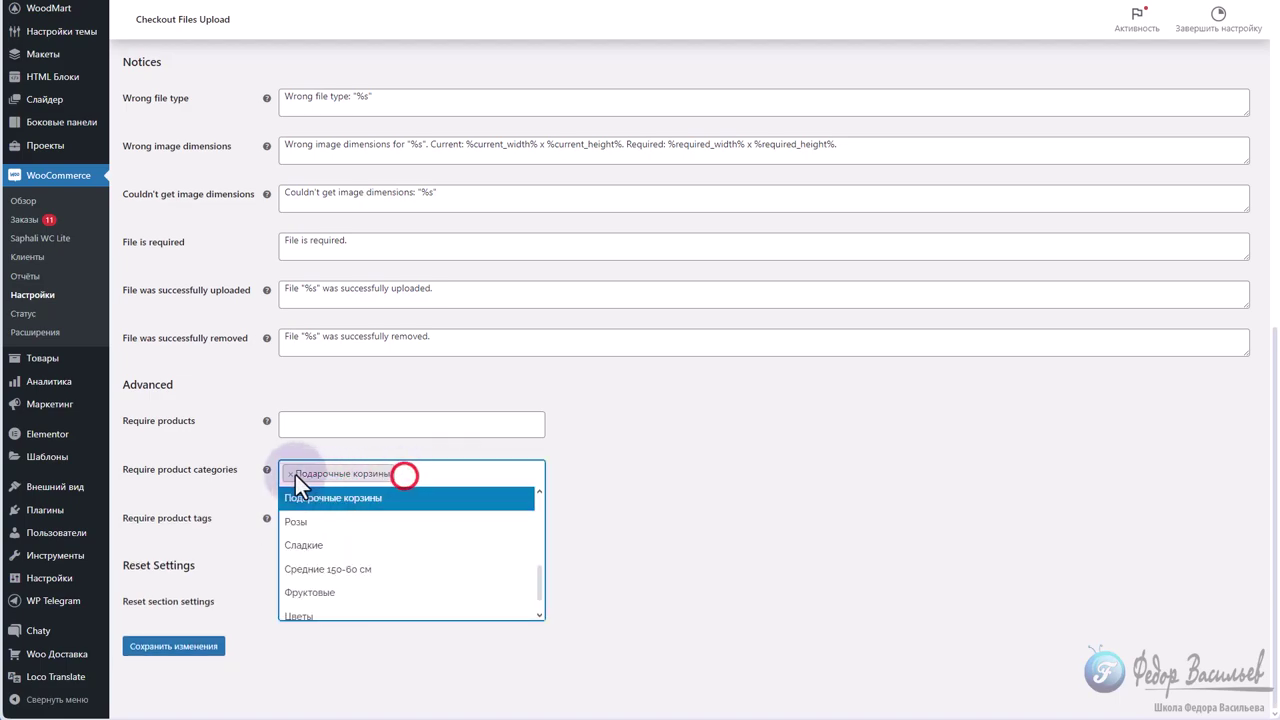
click(290, 474)
click(161, 482)
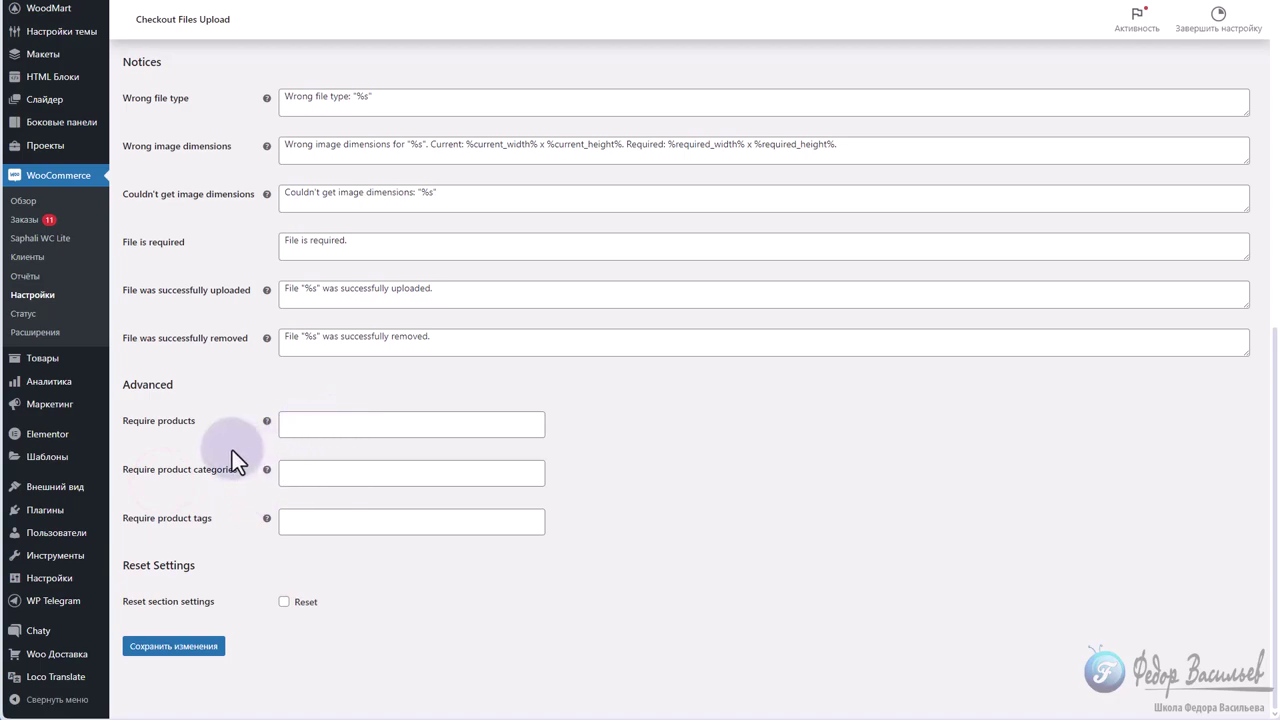
Add the tags 101 Роза and 14 Февраля to the uploader's required product tags.
click(315, 518)
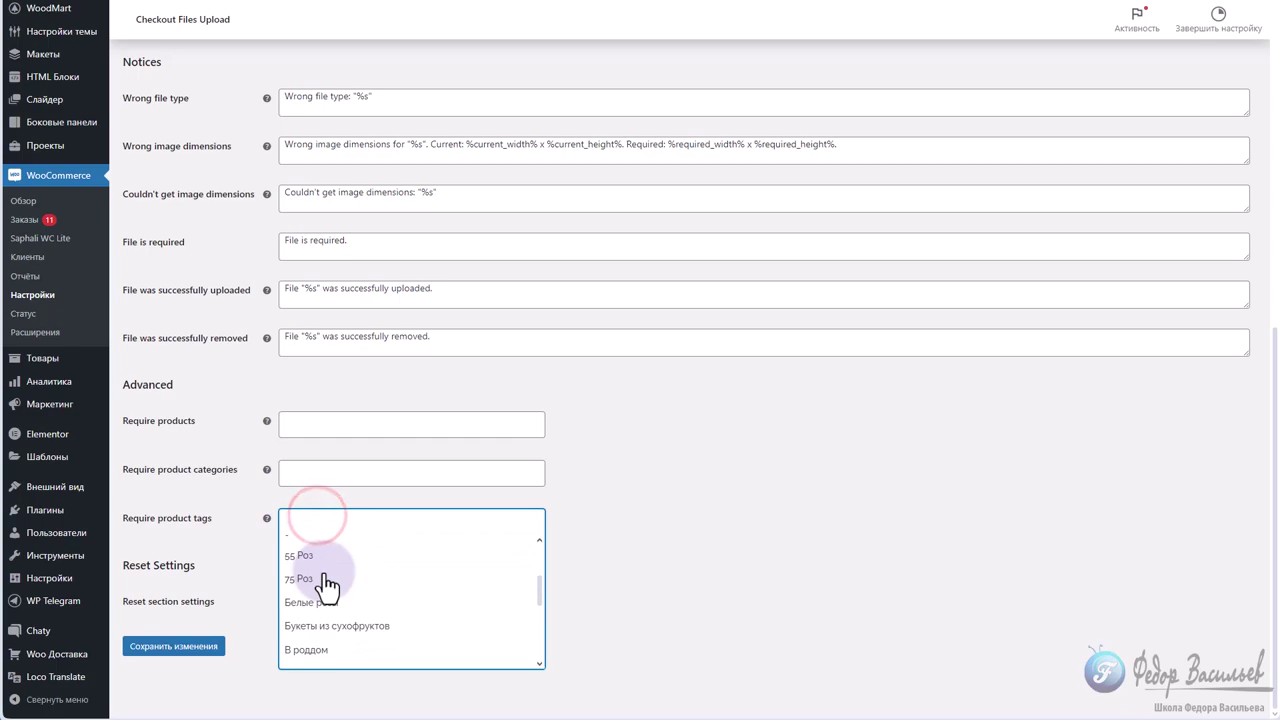
scroll(328, 584, down, 3)
scroll(320, 575, up, 6)
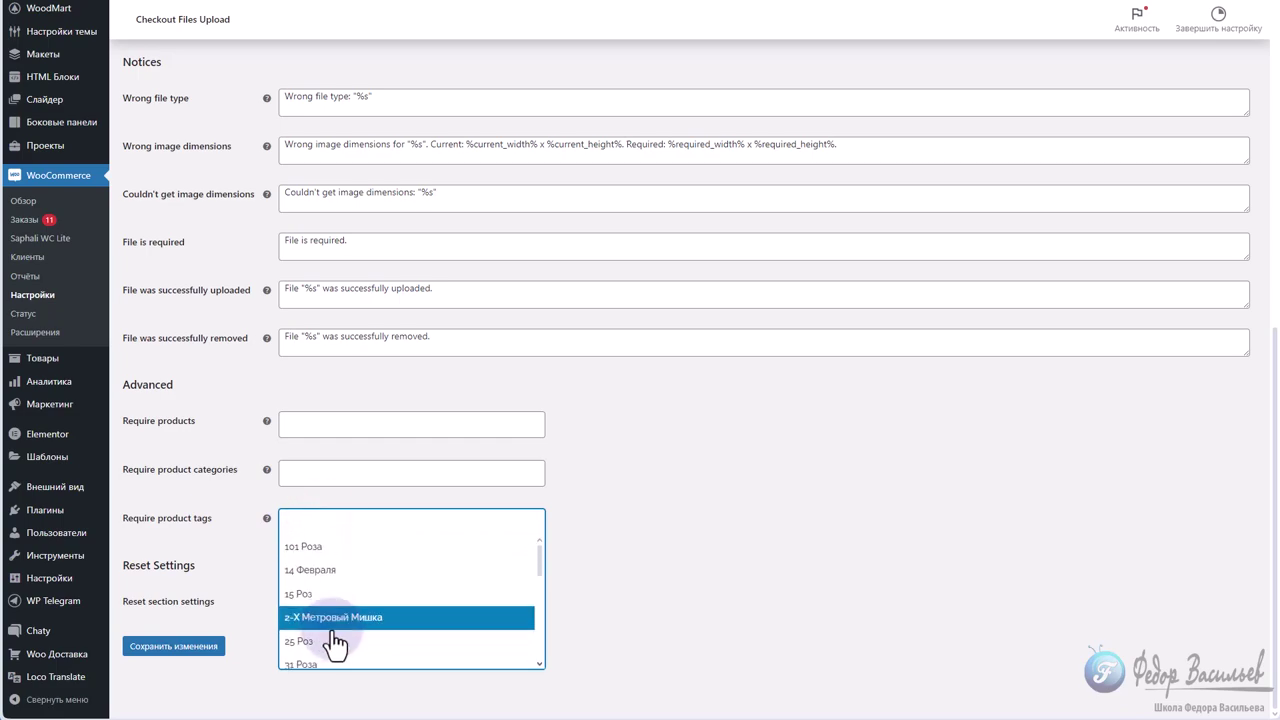
click(303, 550)
click(355, 522)
click(332, 566)
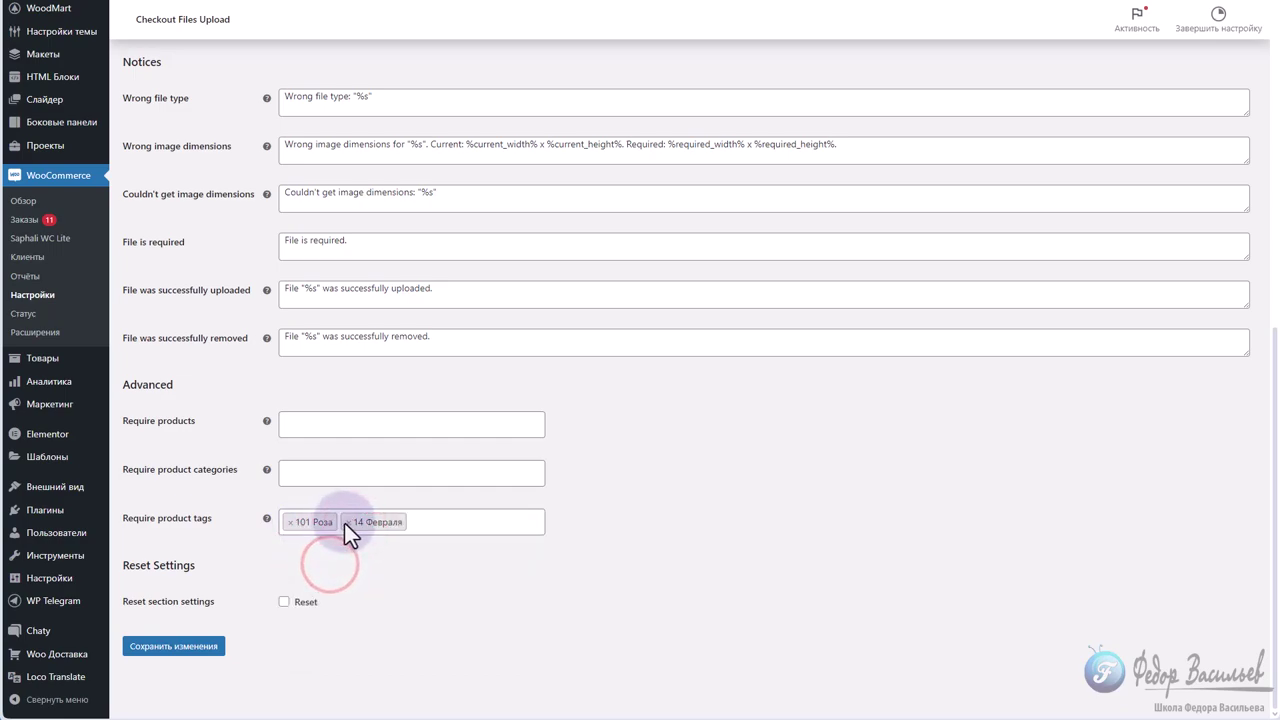
Remove the tags 14 Февраля and 101 Роза from the uploader's required product tags.
click(348, 522)
click(288, 522)
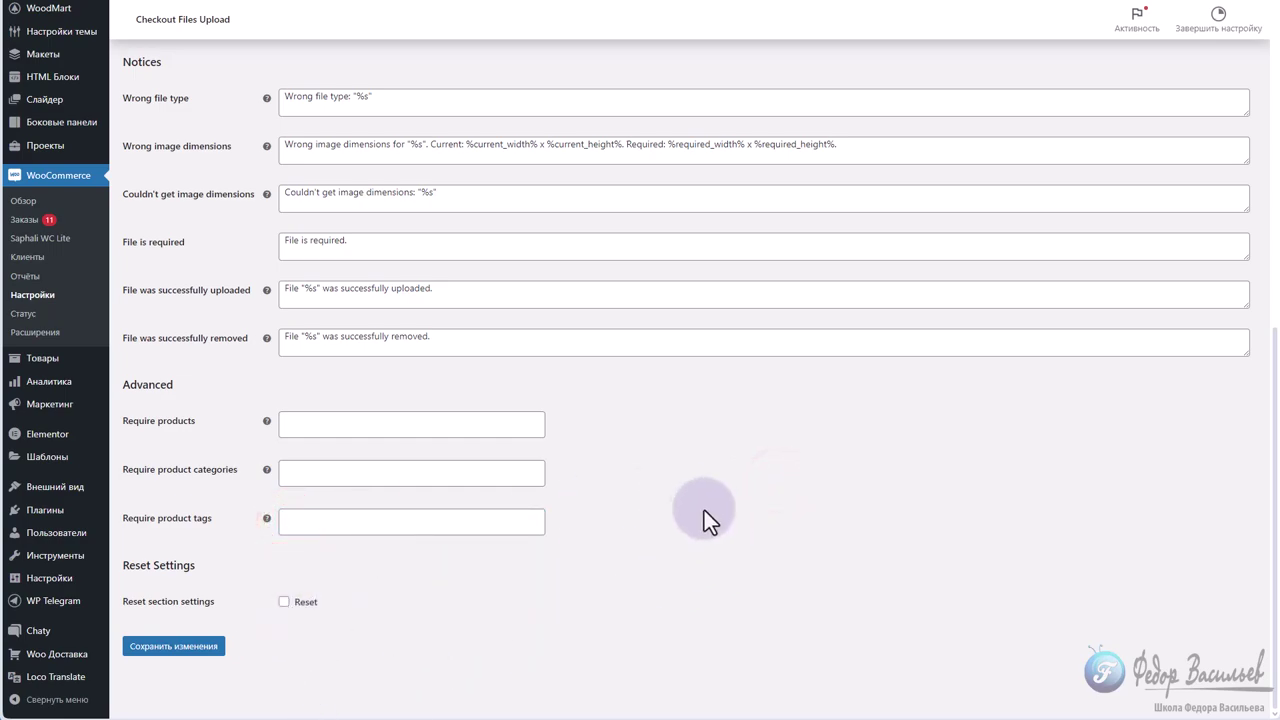
scroll(709, 523, up, 7)
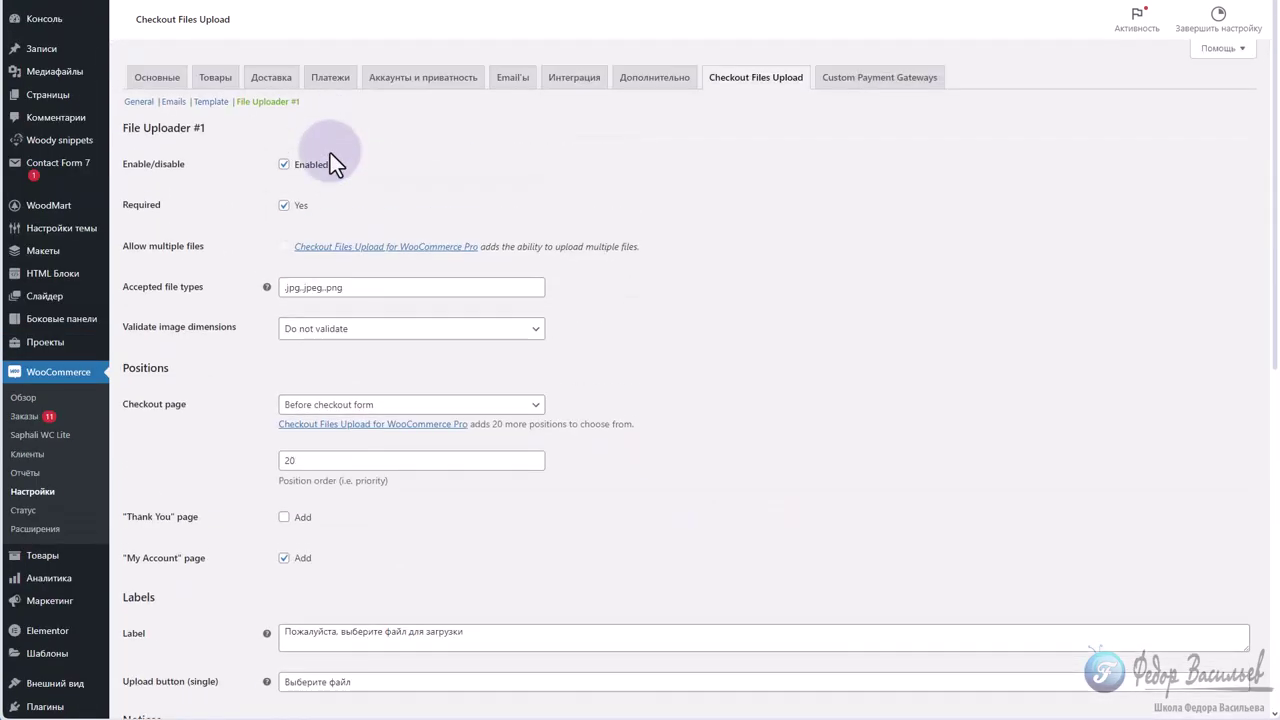